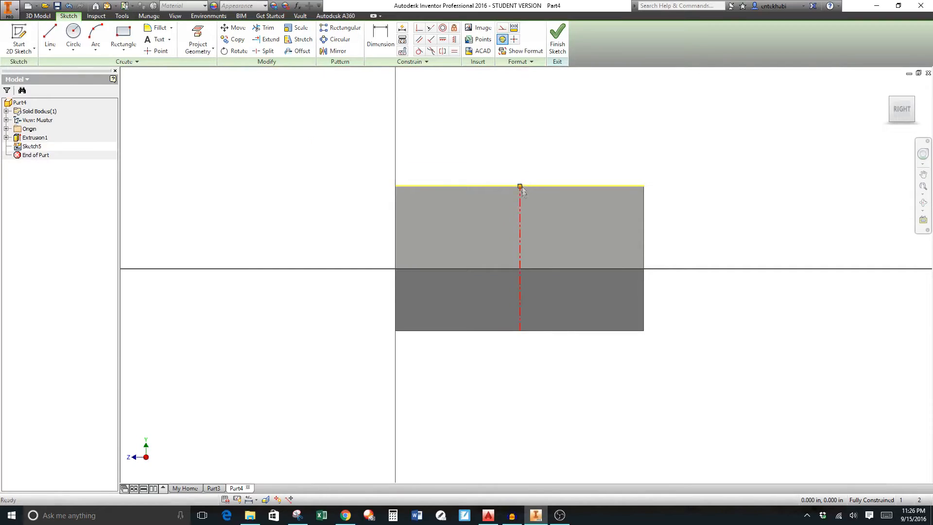
Sketch a circle about 0.56 in in diameter above the block, with its centre aligned to the vertical centreline.
middle_drag(495, 164, 413, 223)
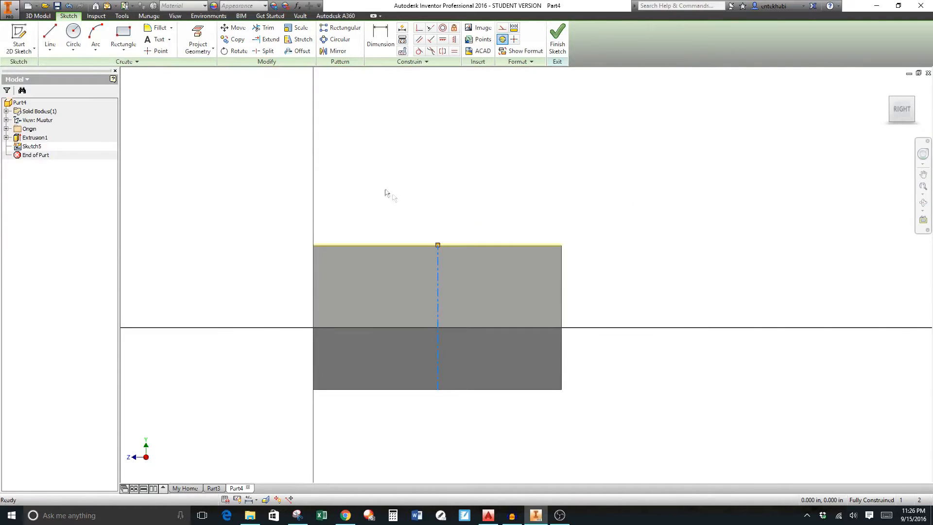
click(73, 50)
click(64, 63)
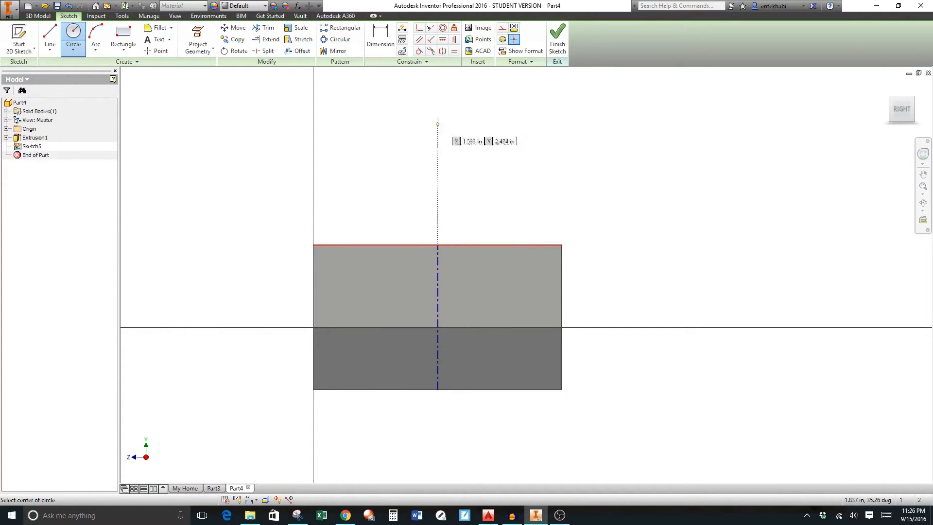
click(437, 108)
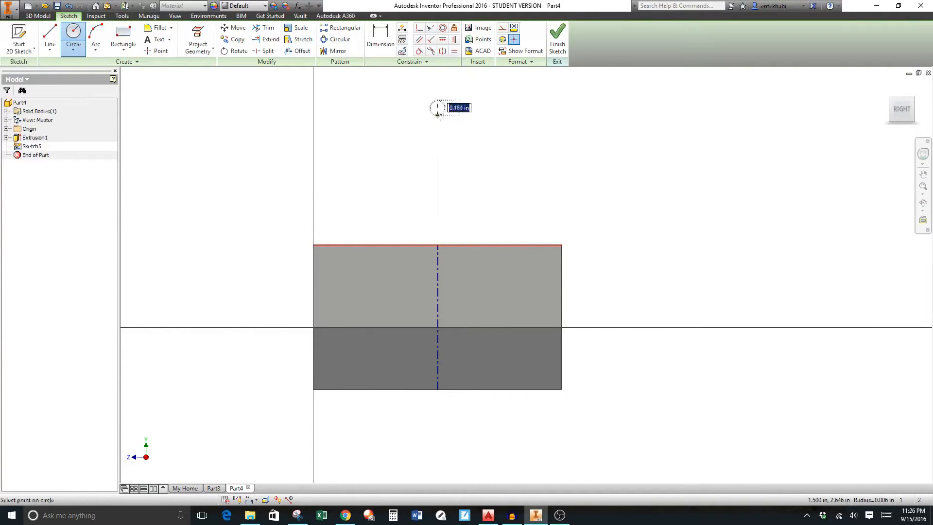
click(442, 130)
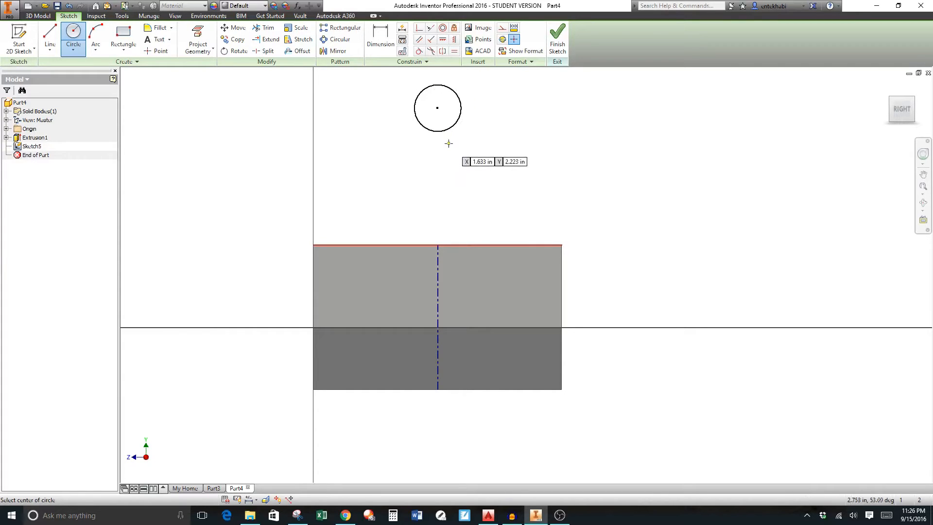
Sketch an open profile beside the circle: a vertical line, a top edge about 0.25 in, a slanted side and a horizontal base about 1.18 in.
middle_drag(448, 150, 441, 209)
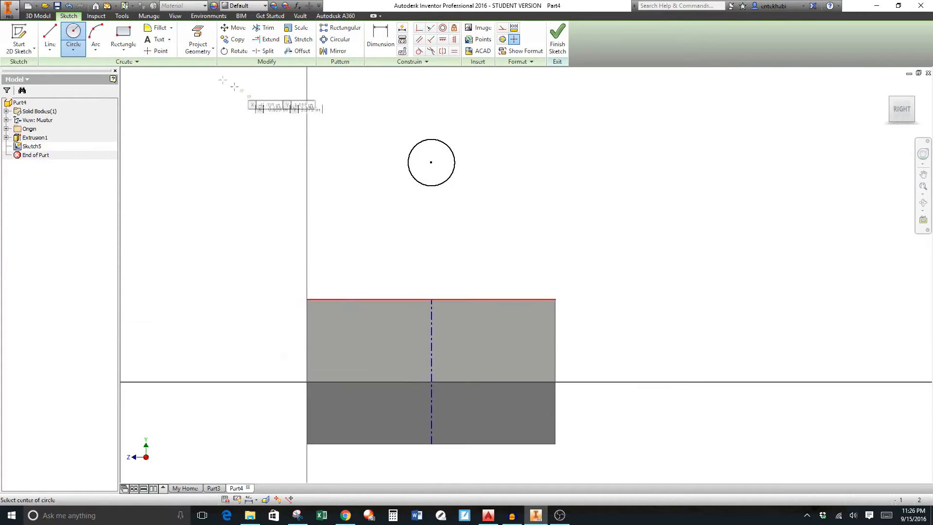
click(51, 47)
click(31, 69)
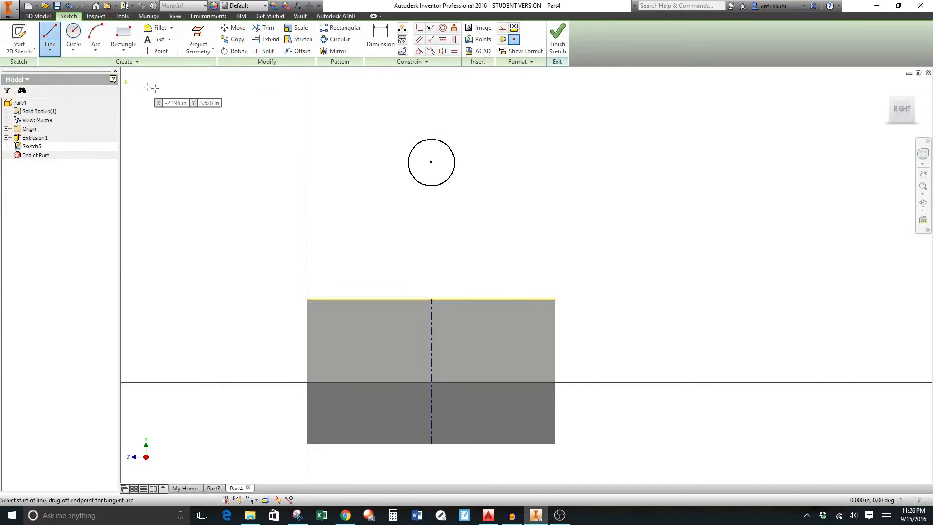
click(458, 179)
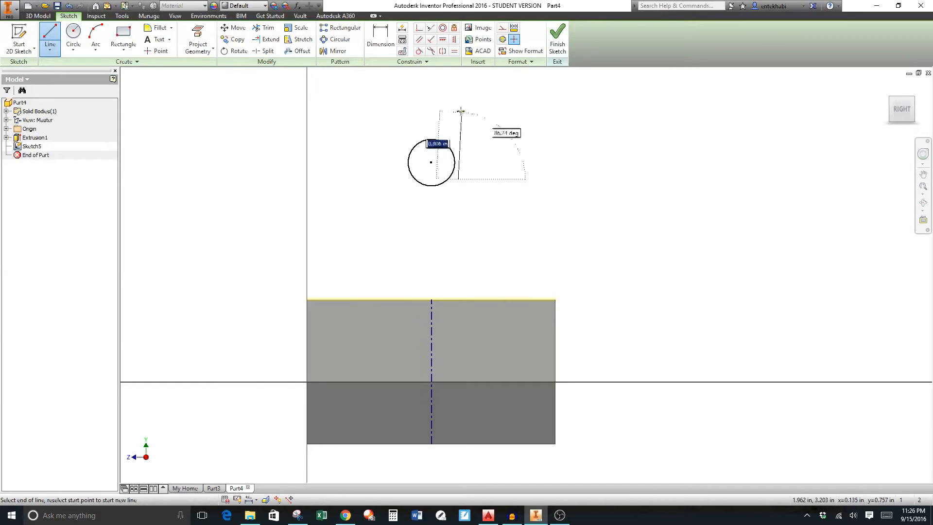
click(457, 86)
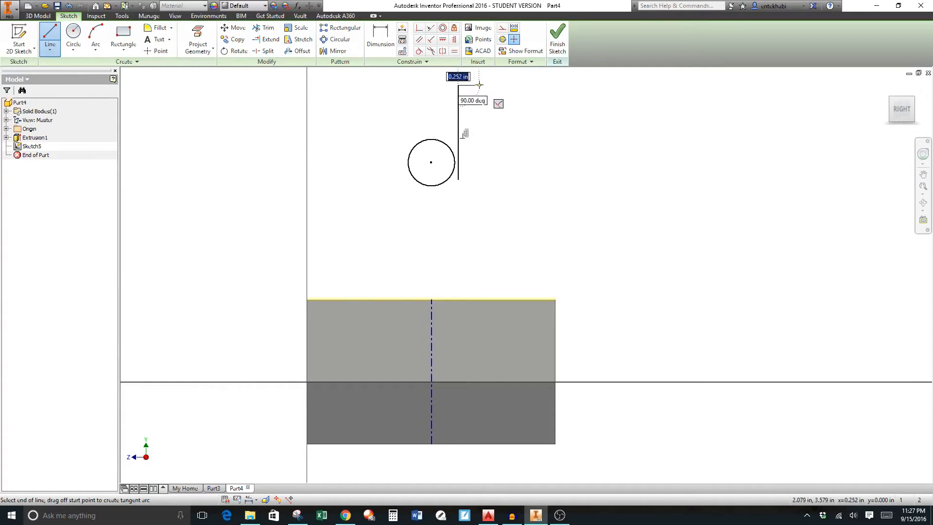
click(480, 86)
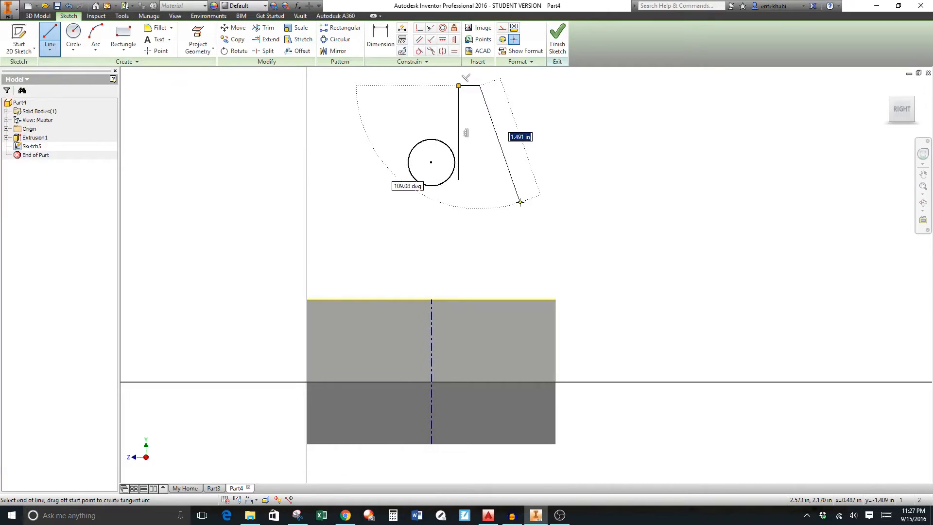
click(529, 205)
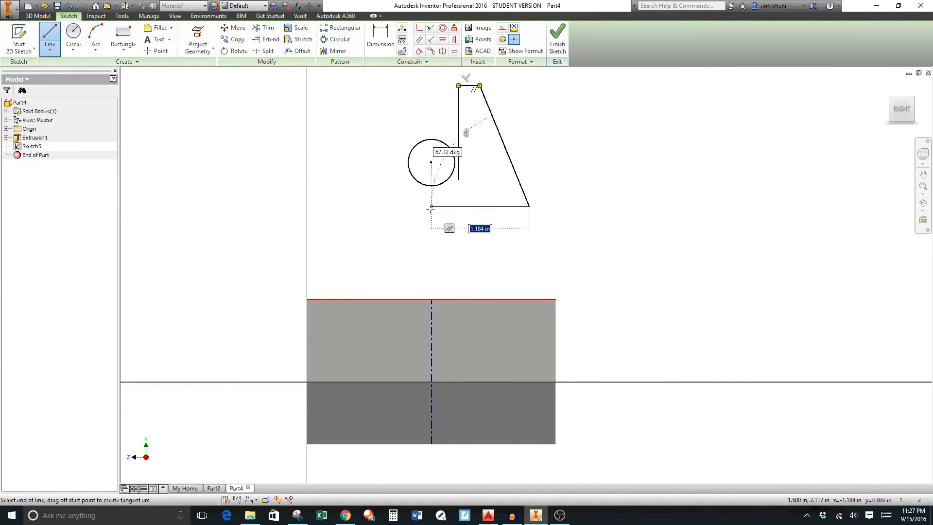
click(431, 206)
key(Escape)
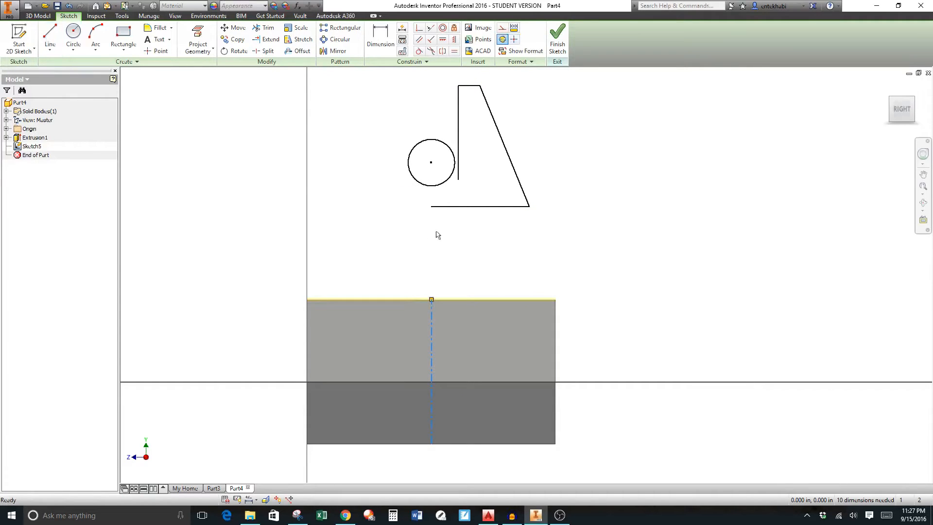
Apply a tangent constraint between the circle and the profile's vertical line.
scroll(437, 233, up, 3)
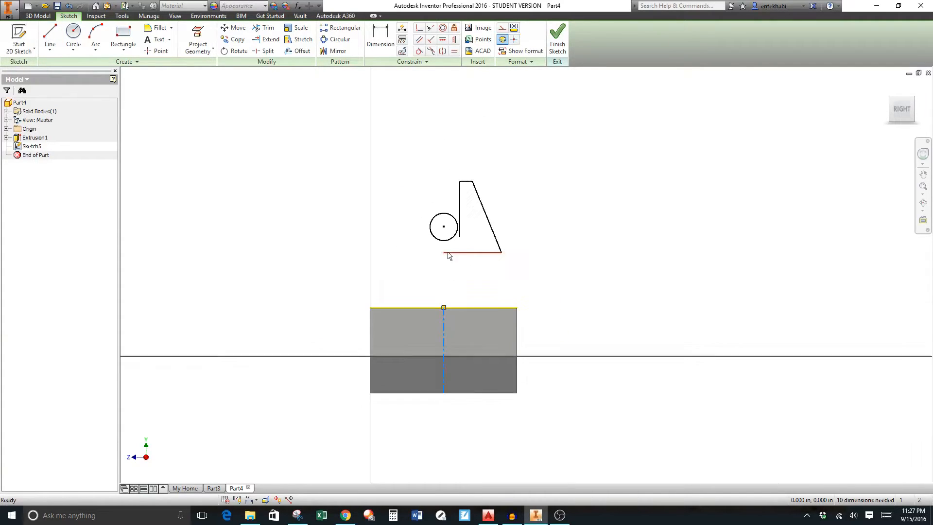
scroll(448, 255, down, 3)
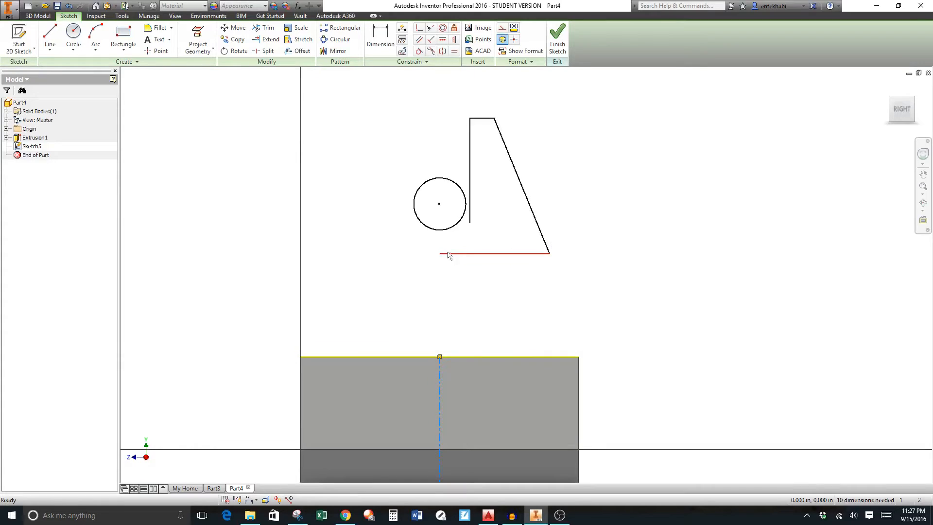
click(417, 52)
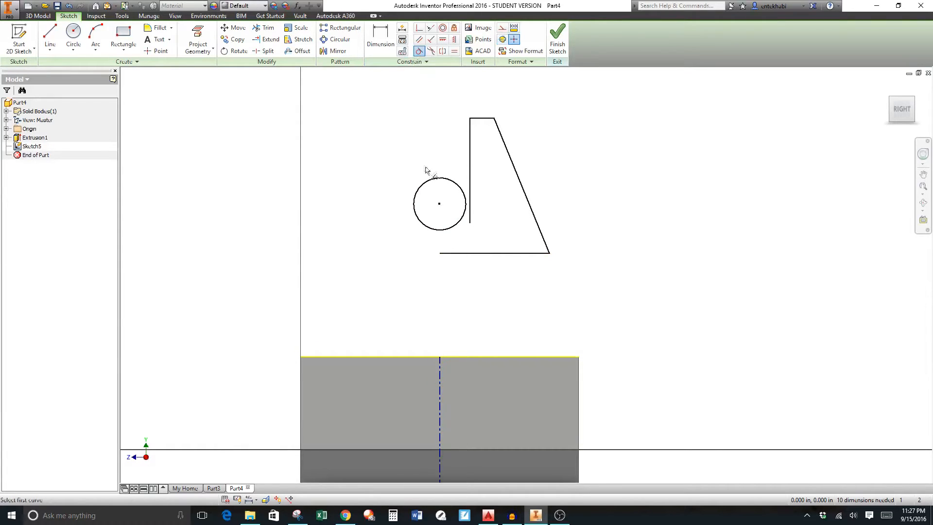
click(456, 187)
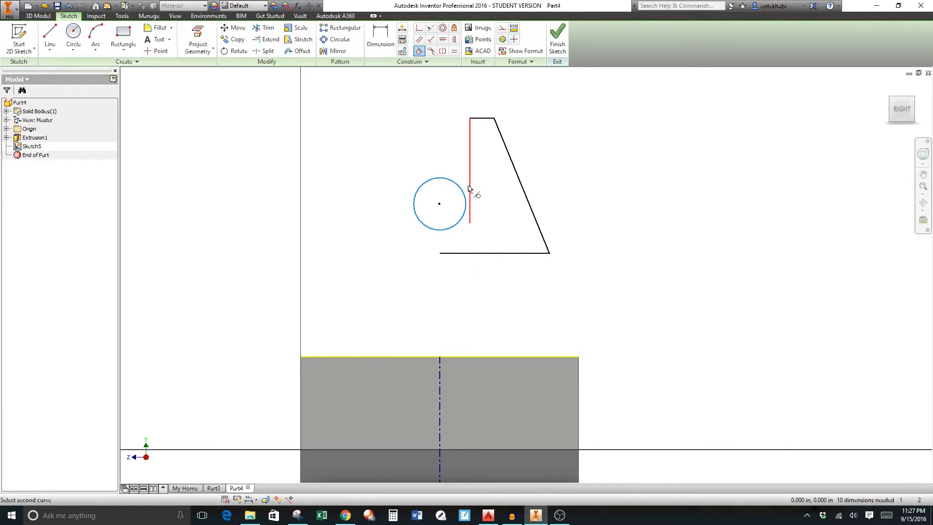
click(469, 187)
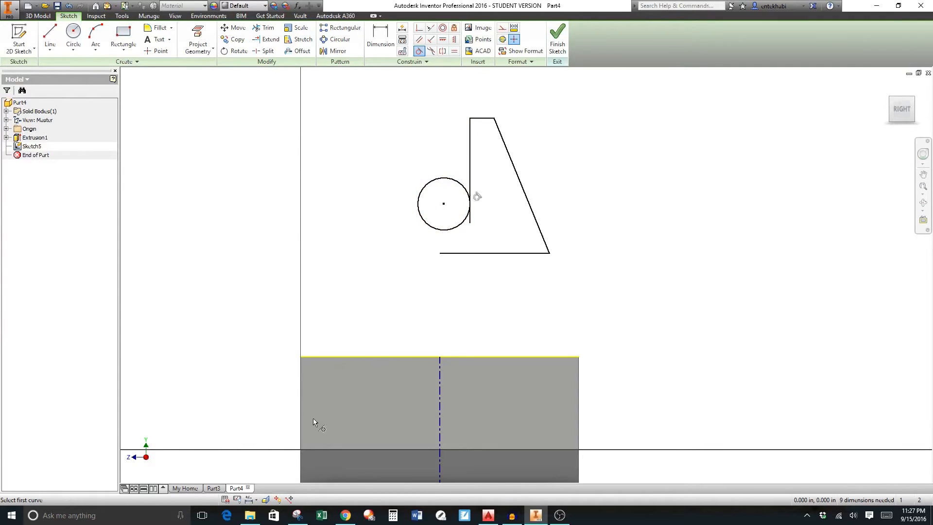
Dimension the circle's diameter as 1 in.
click(380, 38)
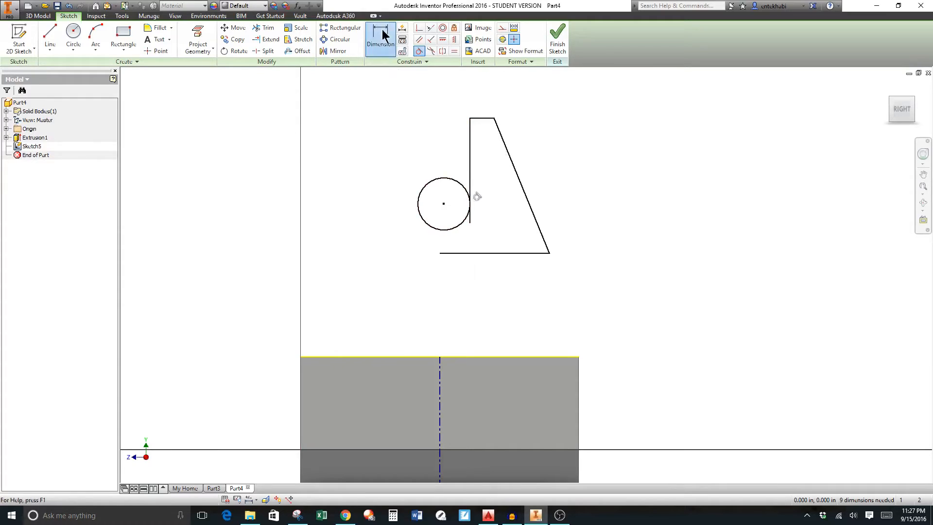
click(420, 200)
click(364, 166)
text(1)
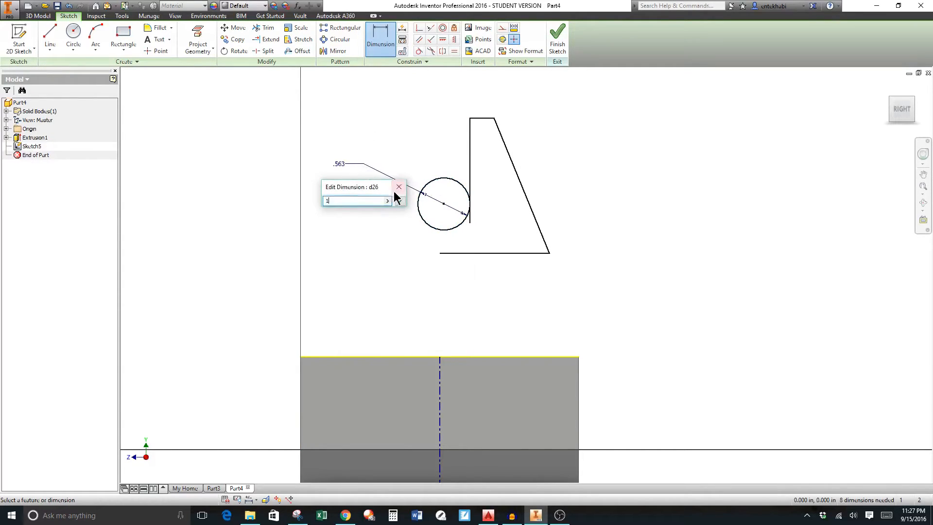
click(400, 201)
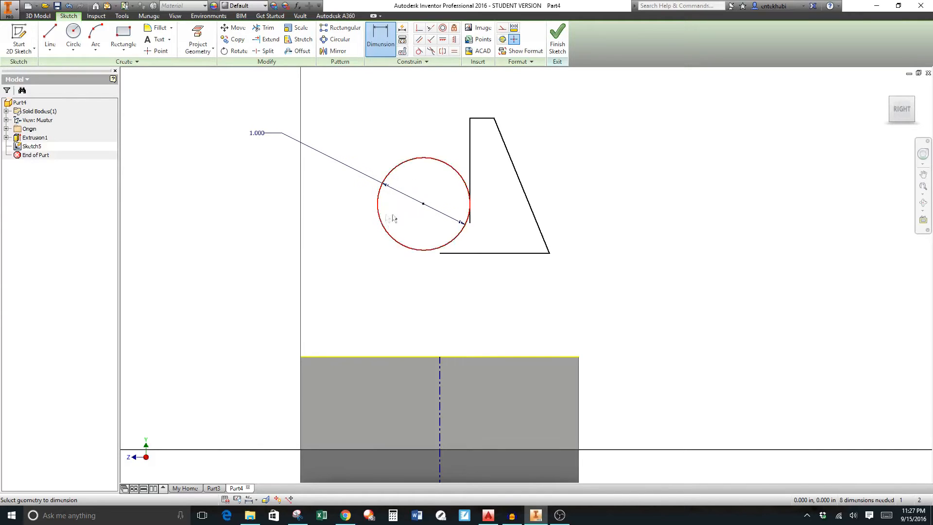
Dimension the vertical distance between the profile's short top edge and horizontal base as 2 in.
click(487, 118)
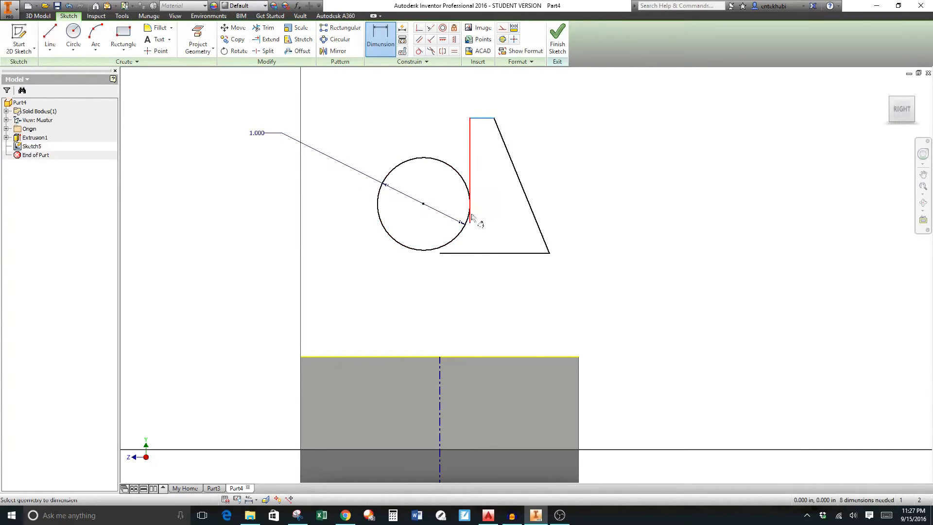
click(479, 253)
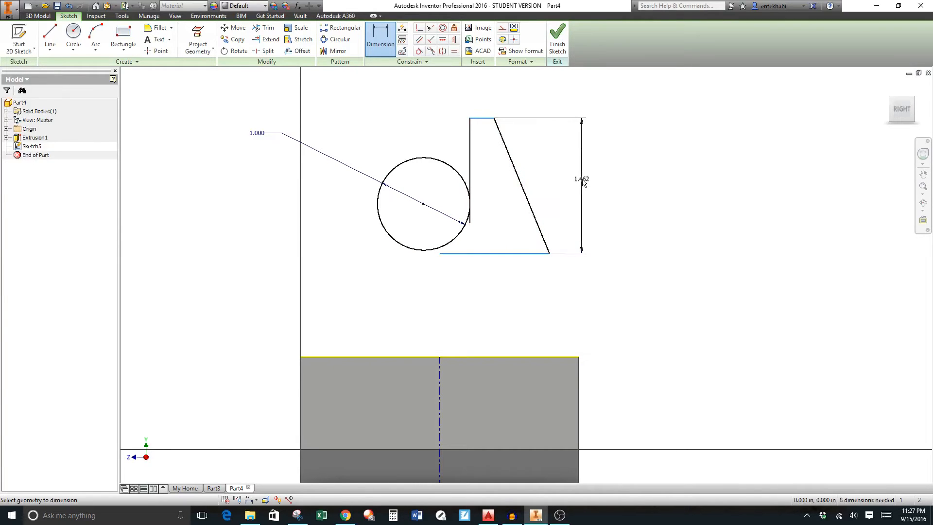
click(579, 182)
text(2)
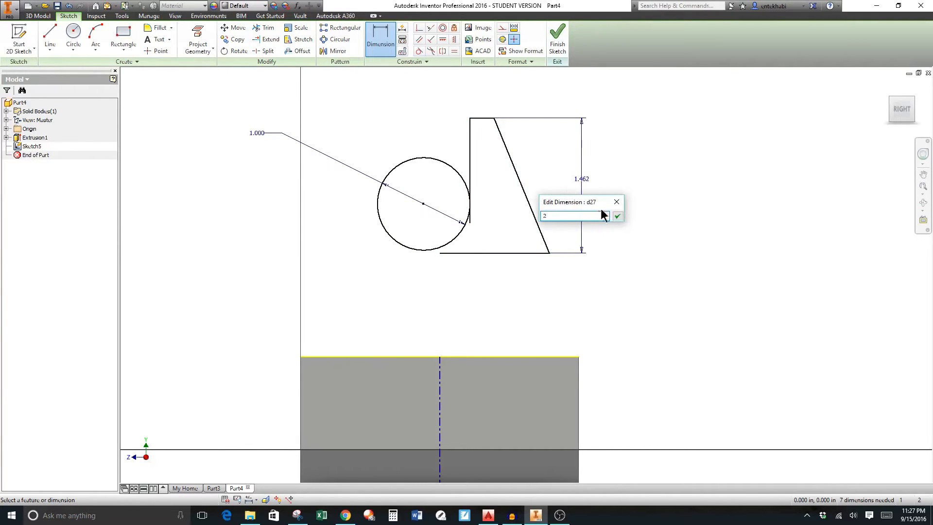
click(618, 216)
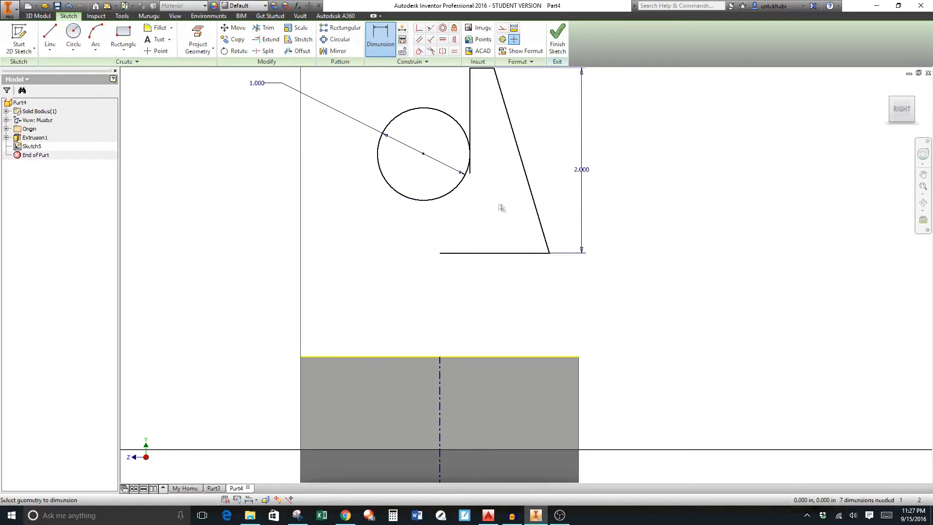
Dimension the vertical distance from the circle's centre to the profile's top edge as 1 in.
middle_drag(482, 201, 479, 267)
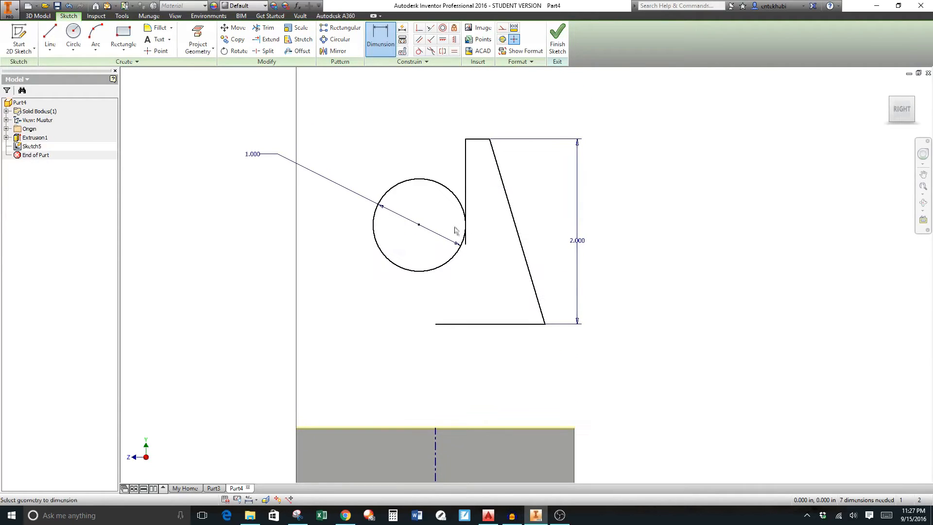
click(461, 203)
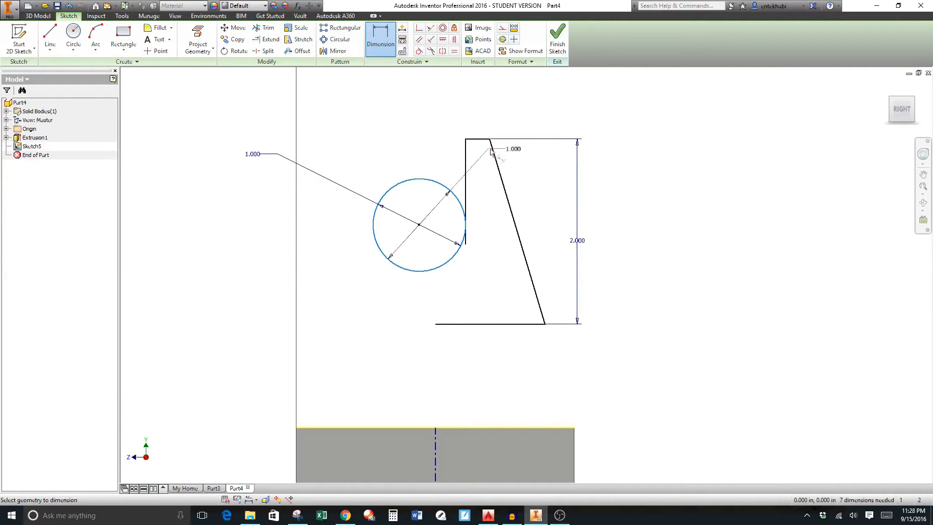
click(501, 163)
click(486, 140)
click(551, 179)
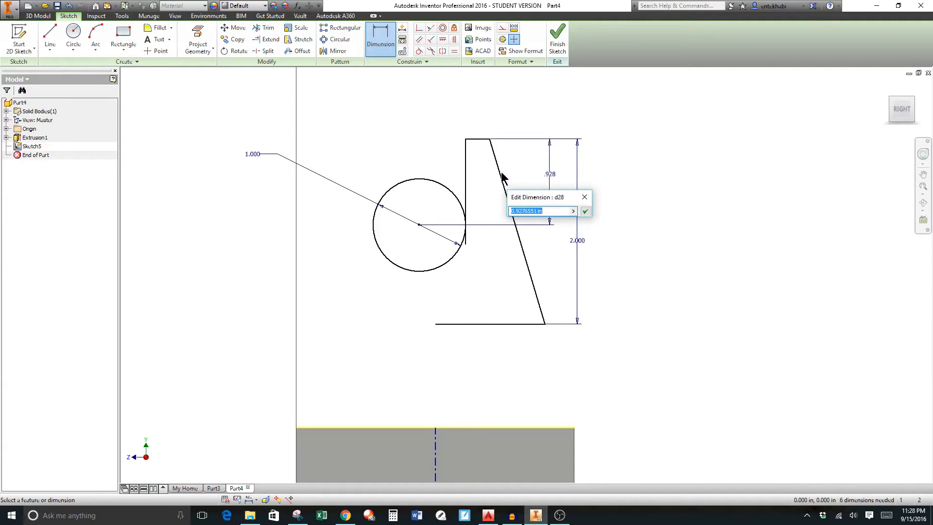
text(1)
click(585, 211)
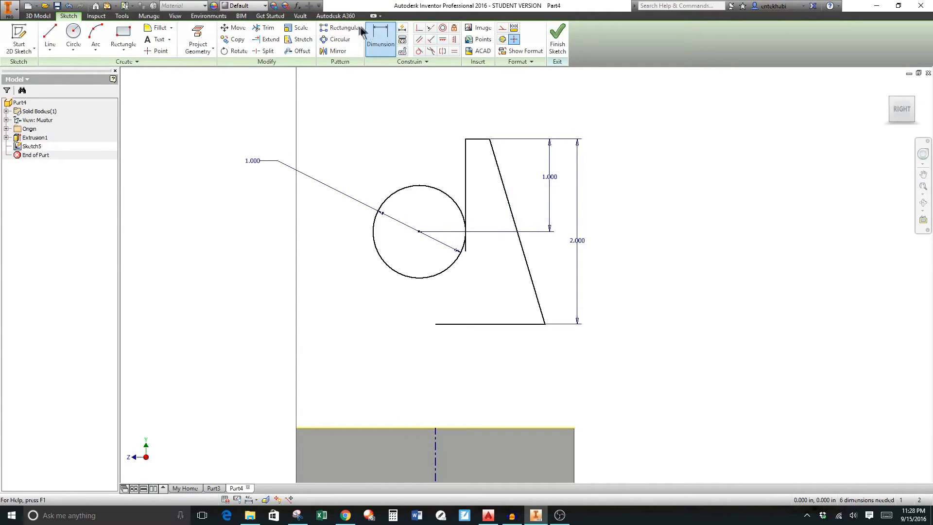
Trim the portion of the vertical line that extends below its tangent point on the circle.
click(267, 27)
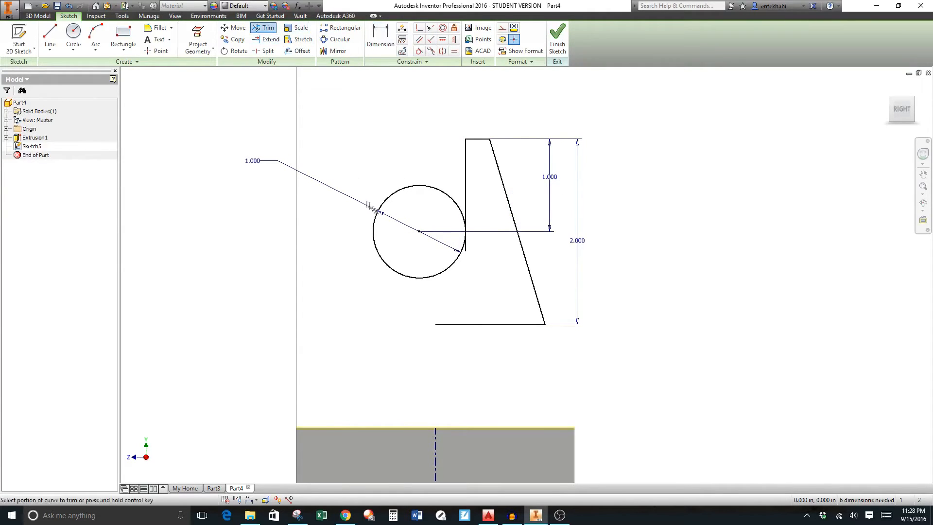
scroll(474, 248, down, 3)
click(460, 249)
scroll(466, 245, up, 2)
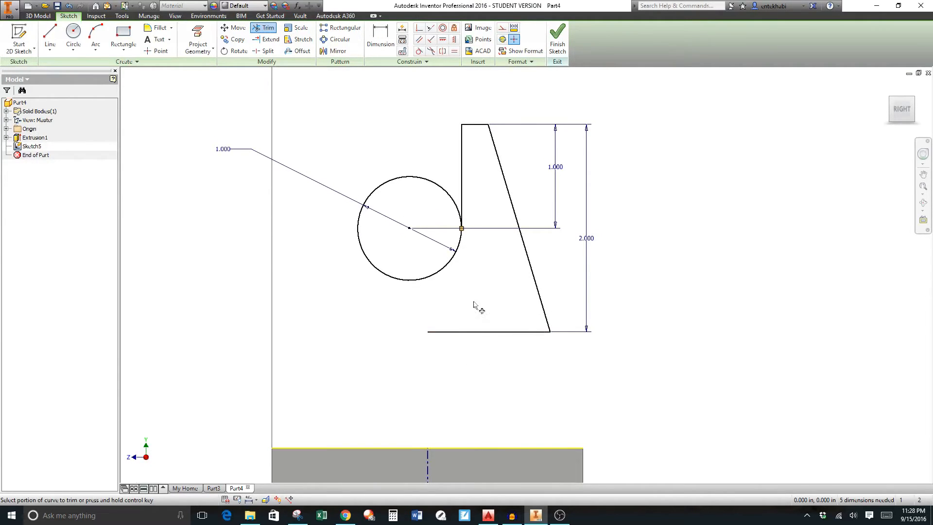
key(Escape)
Apply a vertical constraint aligning the circle's centre with the centreline's upper endpoint on the block's top edge.
middle_drag(408, 282, 459, 199)
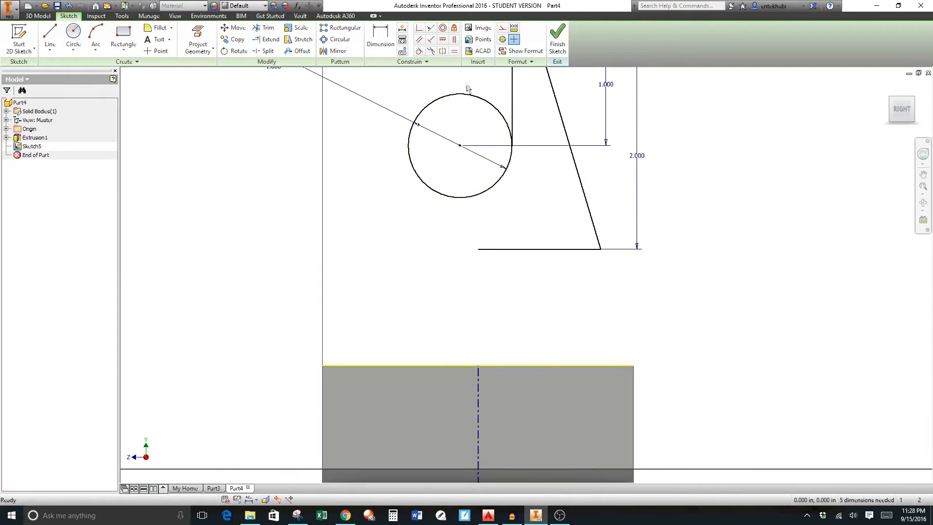
click(454, 41)
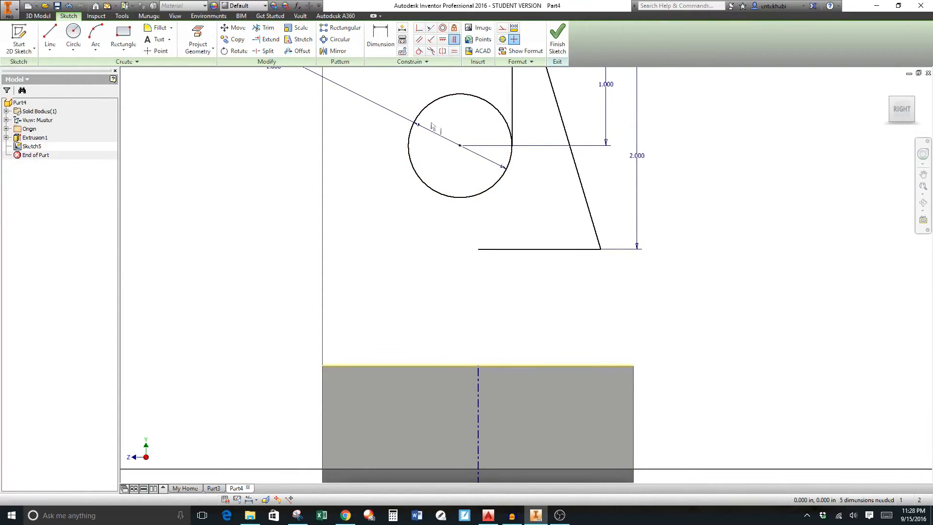
click(459, 146)
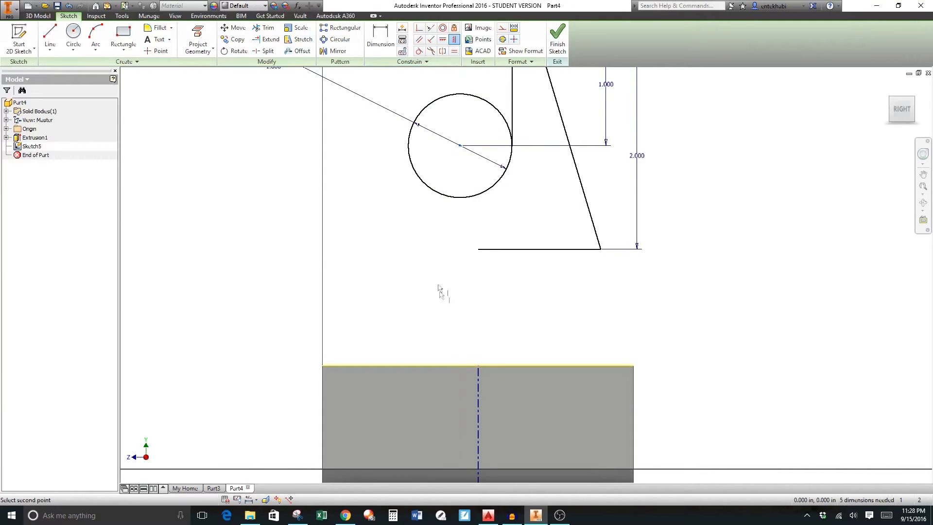
click(478, 366)
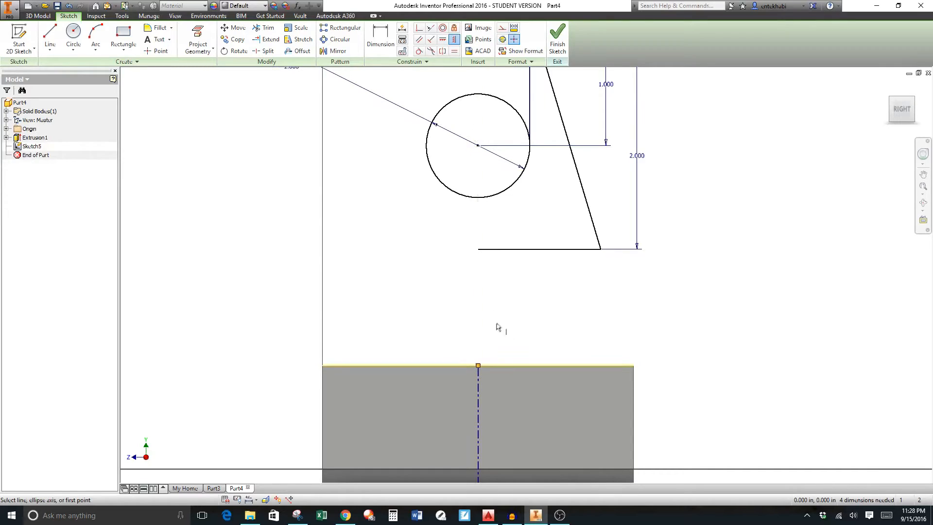
key(Escape)
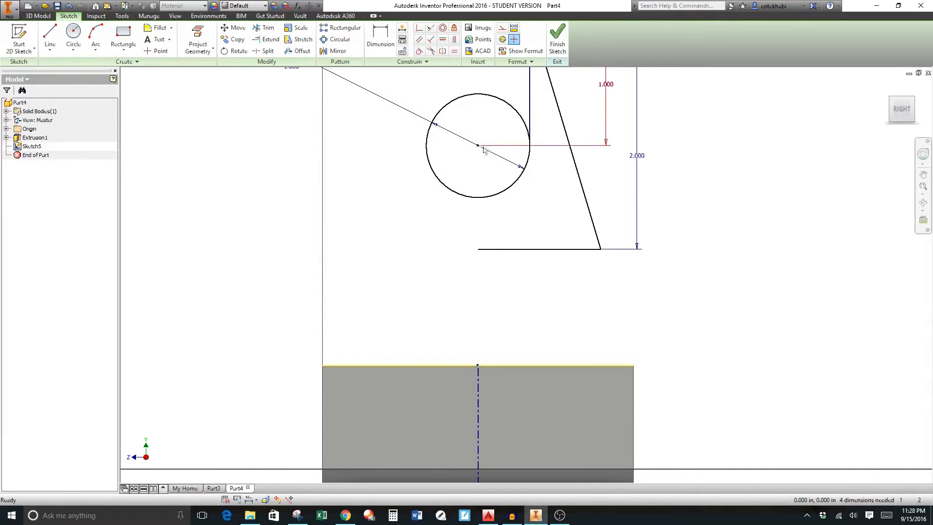
mouse_move(487, 170)
middle_down()
mouse_move(445, 200)
mouse_move(428, 246)
middle_up()
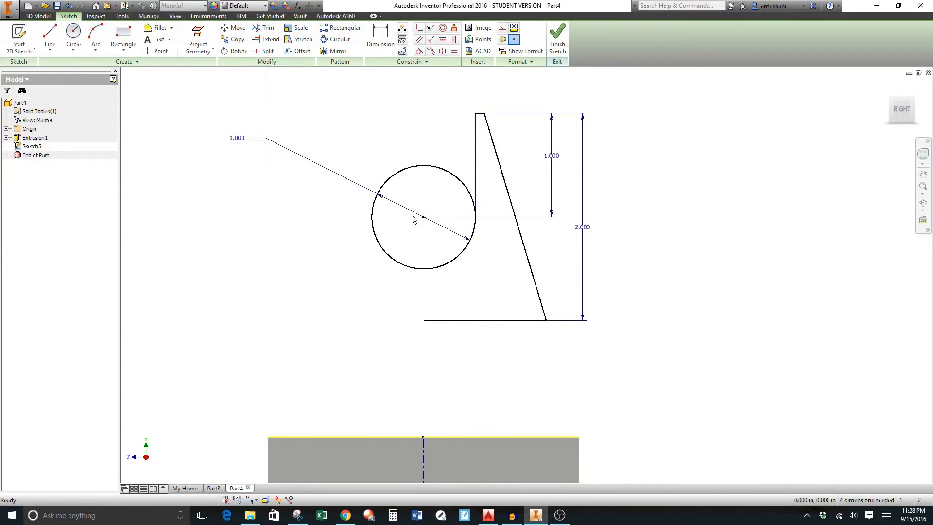
Dimension the outer end of the profile's top edge symmetrically about the block's centreline as a 2 in diameter.
click(381, 35)
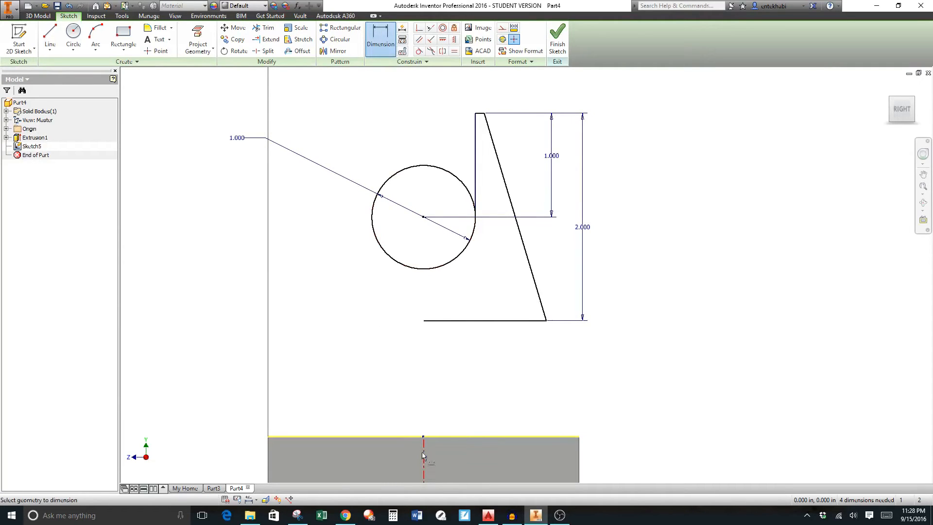
middle_drag(424, 452, 449, 389)
click(449, 390)
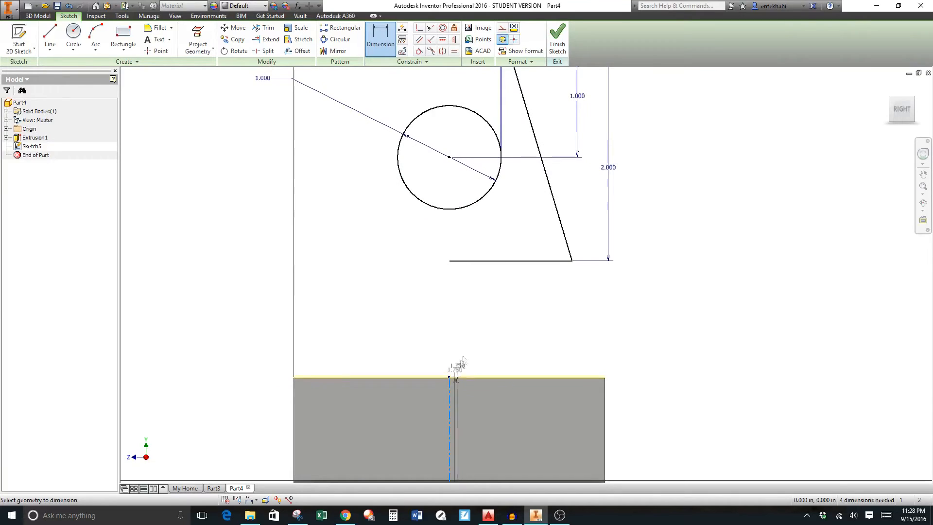
middle_drag(490, 292, 454, 383)
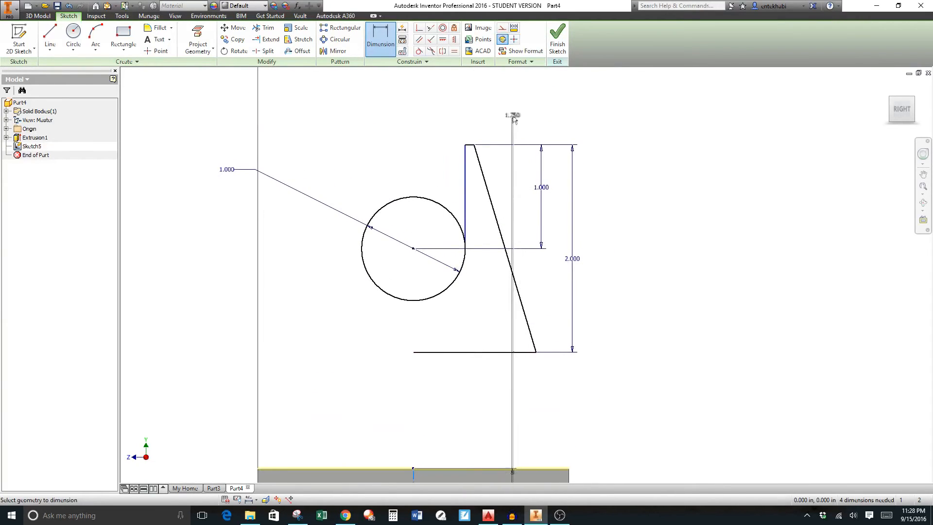
click(466, 146)
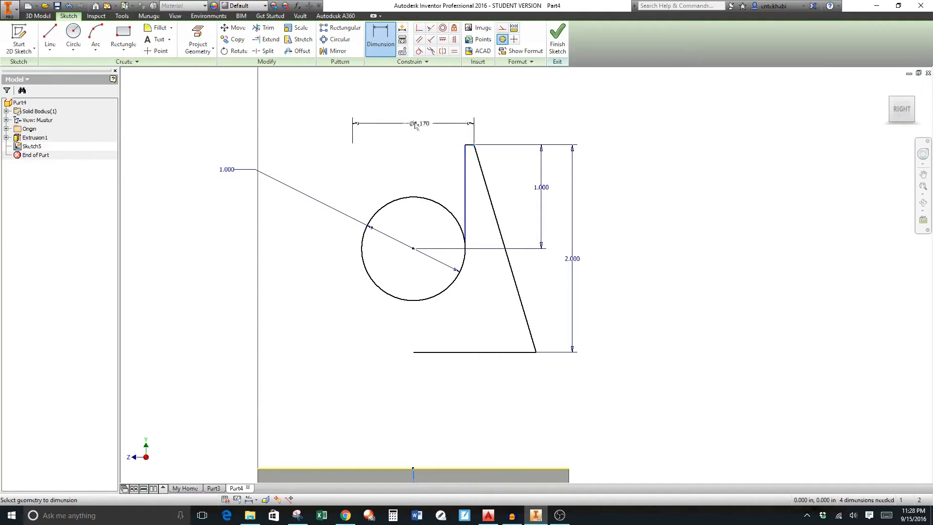
click(422, 125)
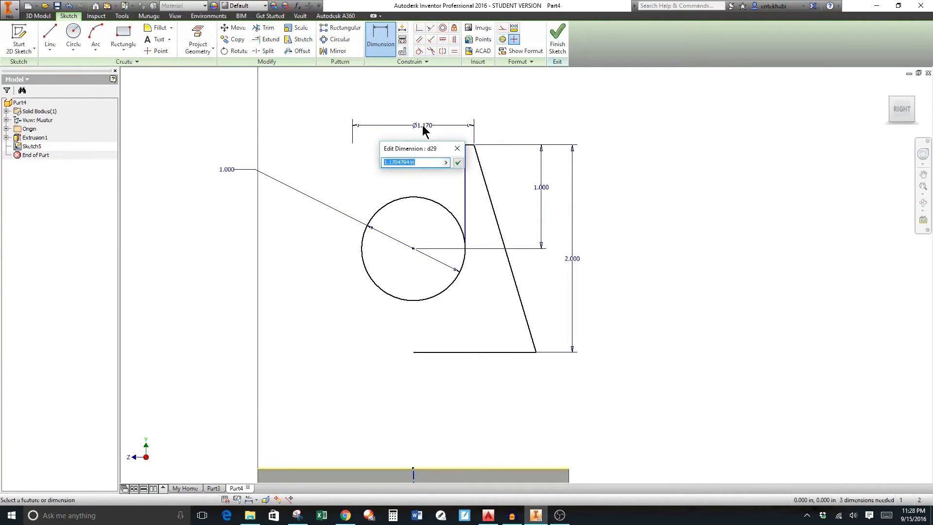
text(2)
click(458, 163)
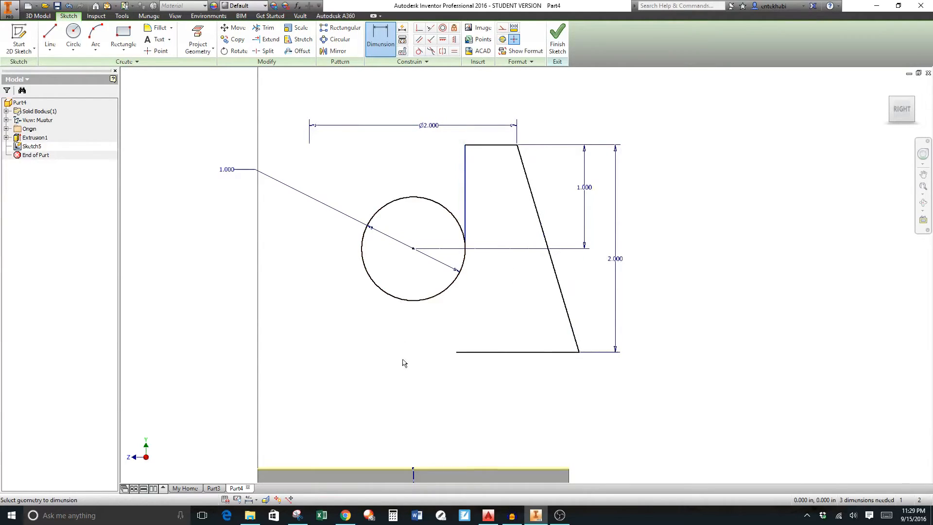
Dimension the base's outer corner symmetrically about the block's centreline as a 3 in diameter.
scroll(403, 363, up, 3)
middle_drag(402, 358, 417, 286)
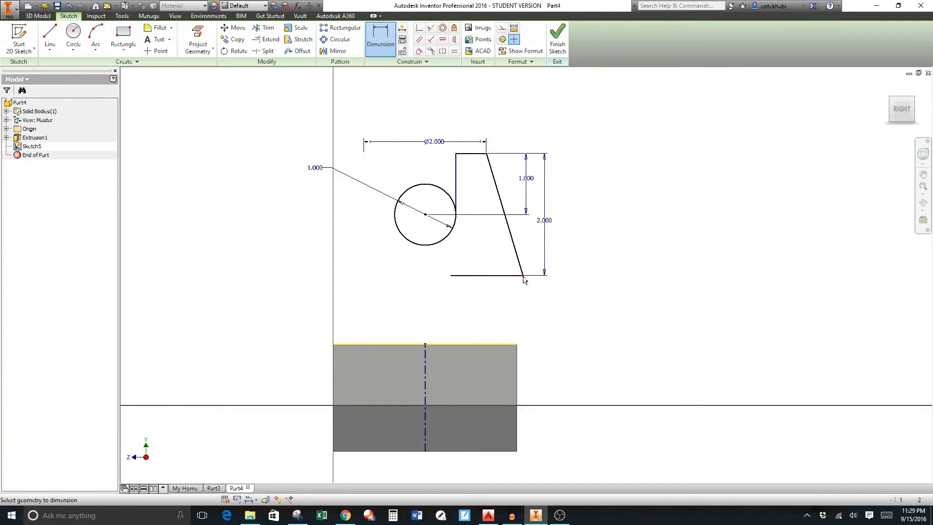
click(426, 367)
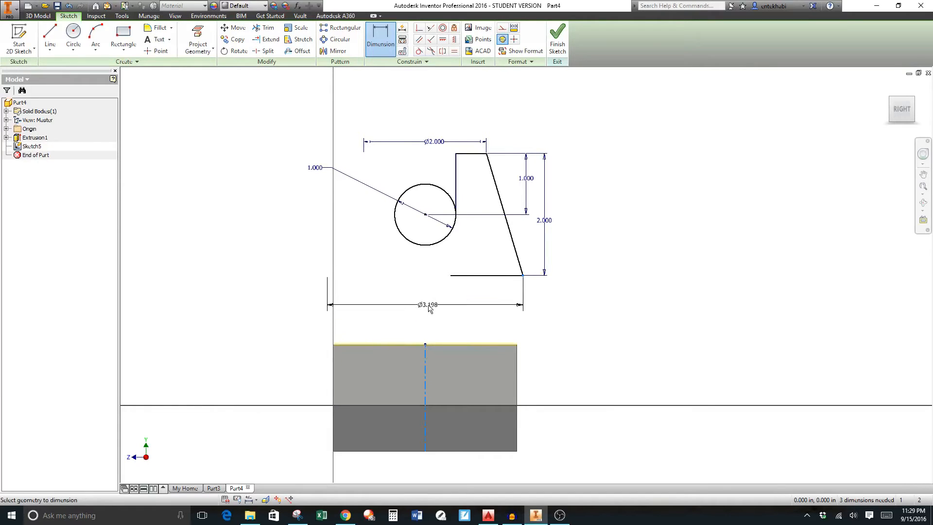
click(428, 305)
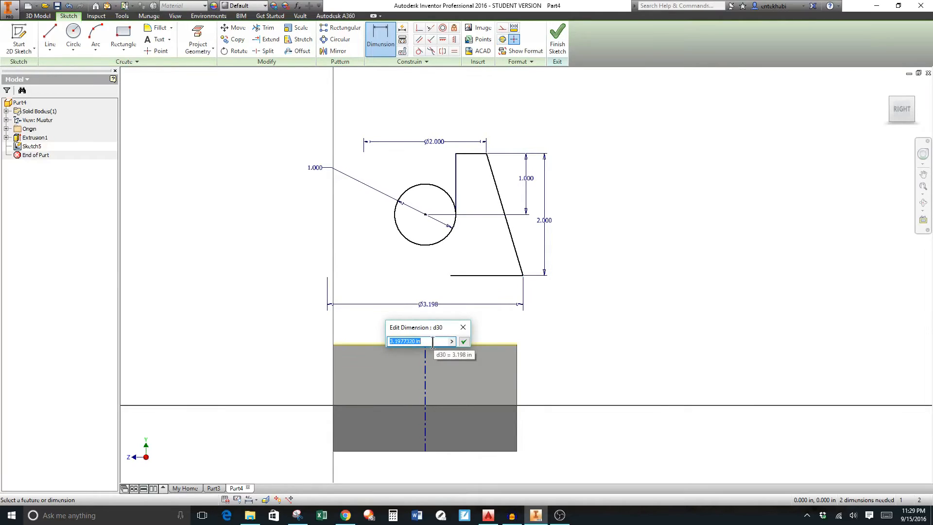
text(3)
click(464, 342)
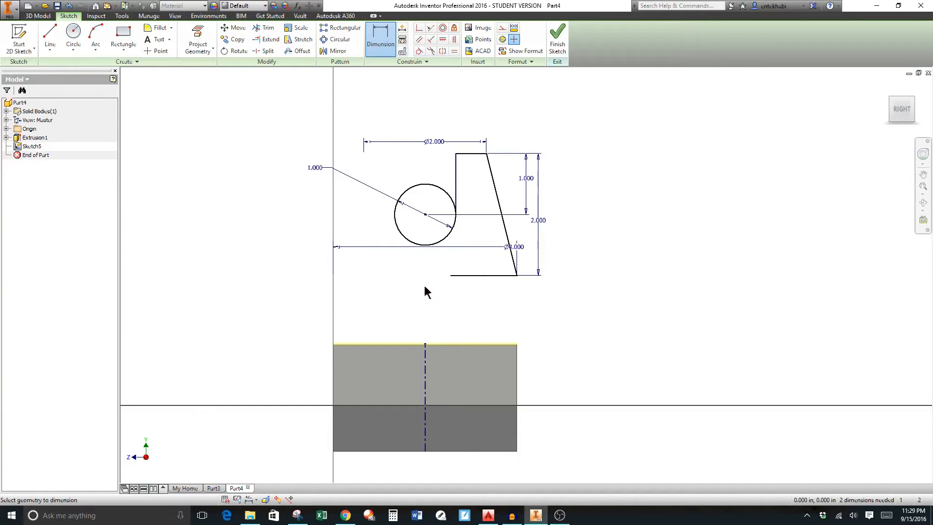
Dimension the profile's base line as 1.5 in long and reposition the 3 in diameter dimension below the base.
click(468, 277)
click(477, 292)
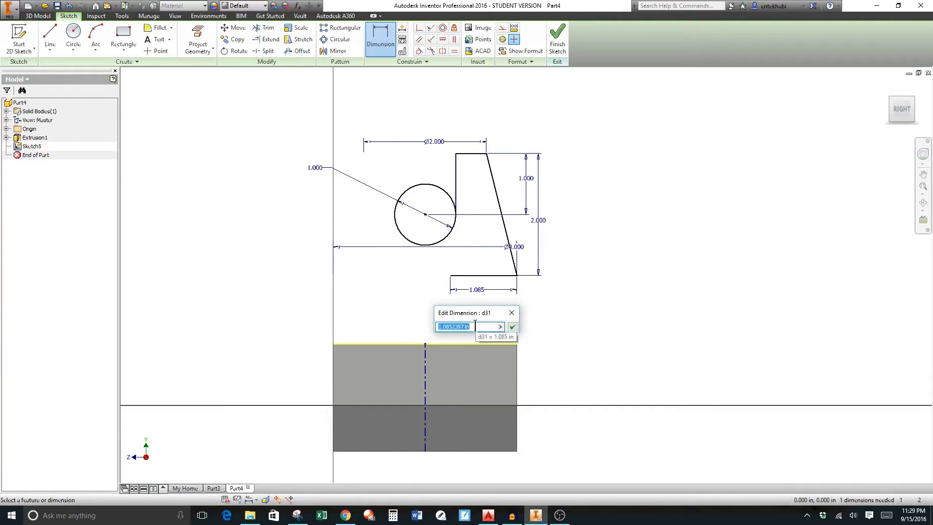
text(1.5)
click(513, 328)
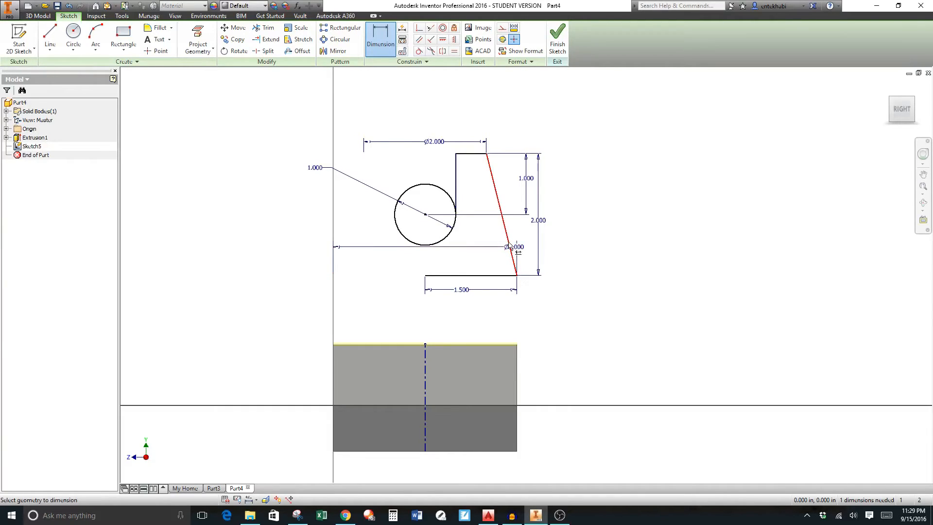
drag(514, 251, 427, 302)
click(510, 323)
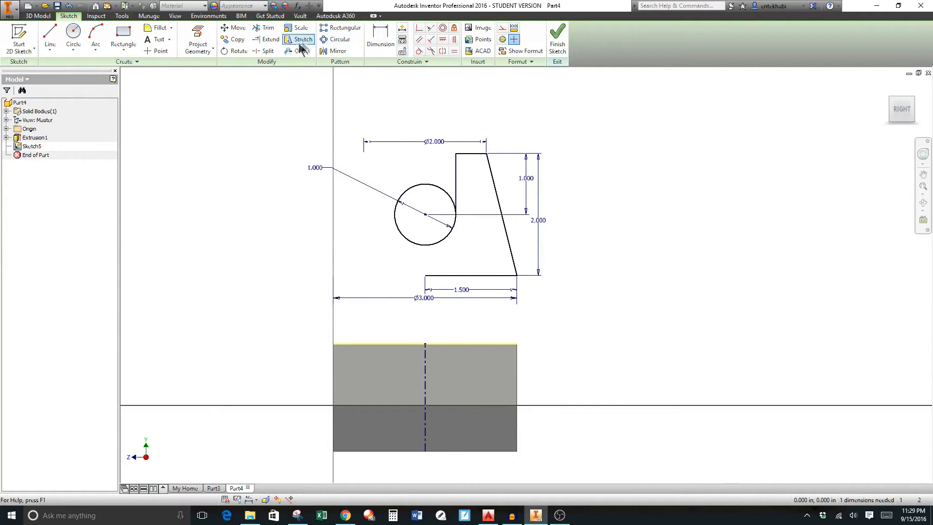
Mirror the profile's top edge, tapered side, vertical line and base line about the block's centreline.
click(334, 53)
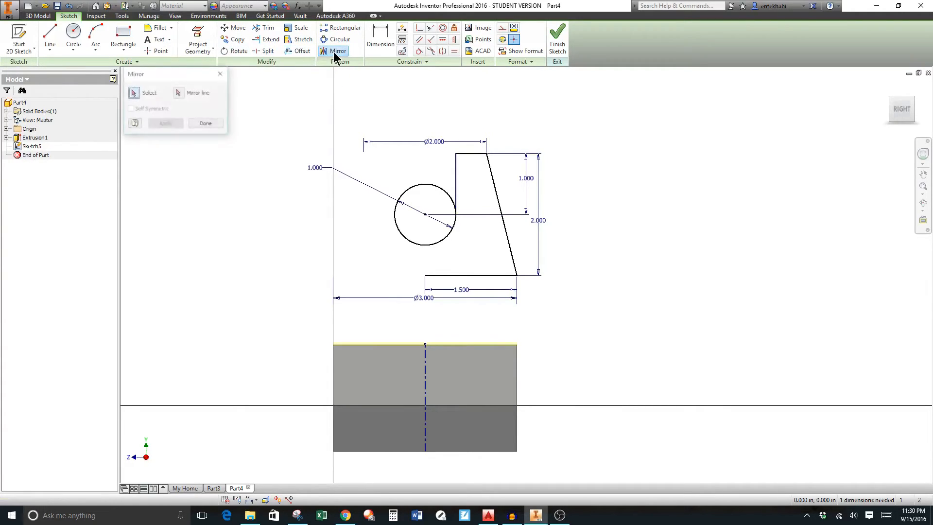
click(471, 154)
click(490, 172)
click(452, 179)
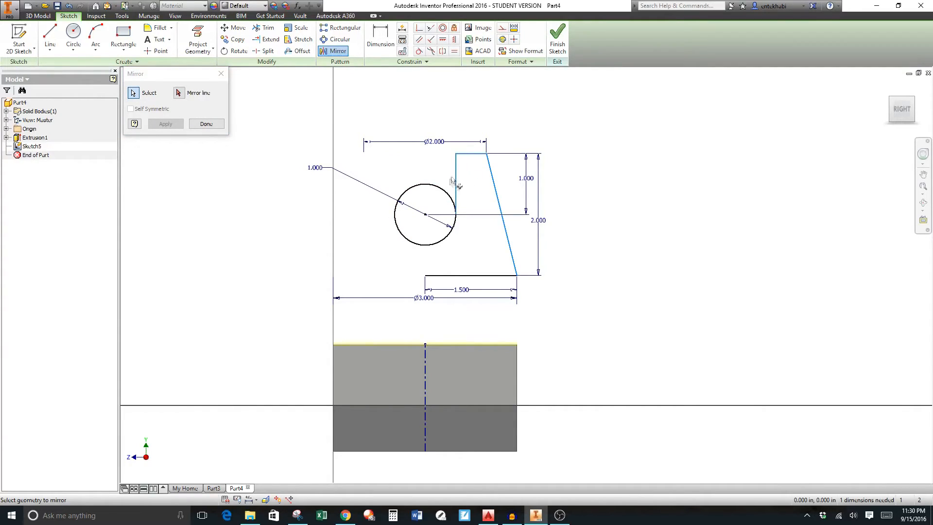
click(464, 276)
click(180, 92)
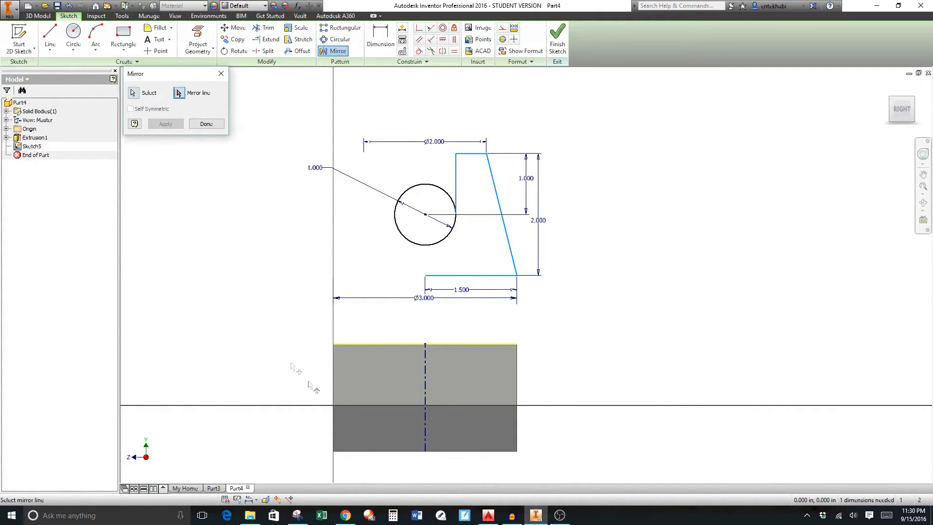
click(425, 373)
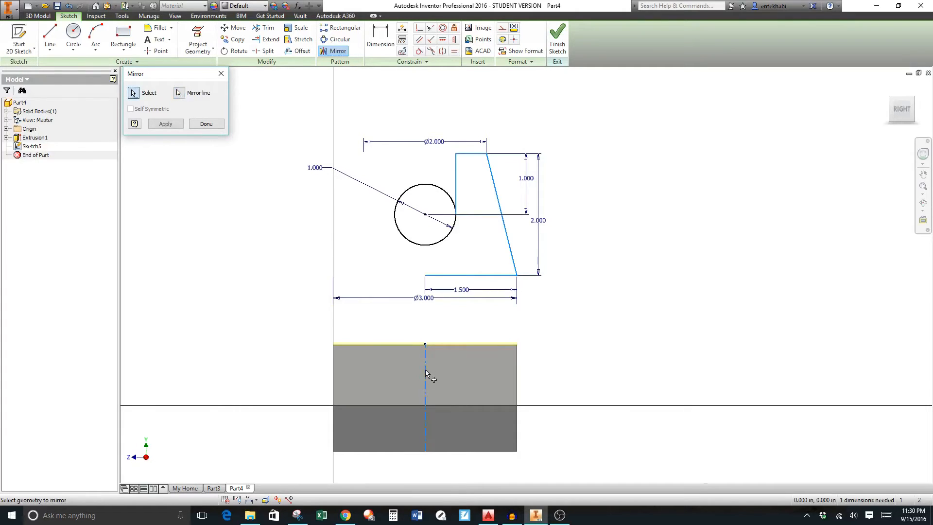
click(165, 124)
click(206, 124)
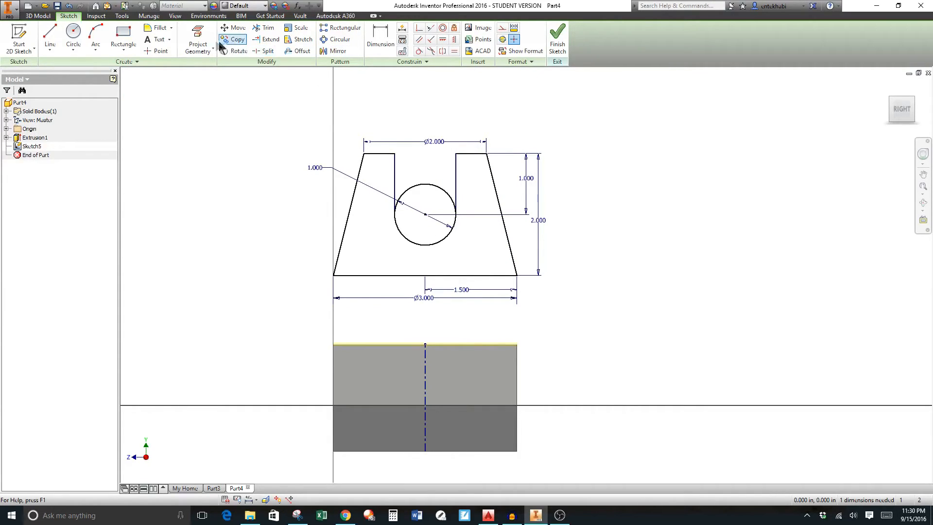
Trim the circle's upper half between the vertical lines and make the profile's base collinear with the block's top edge.
click(266, 28)
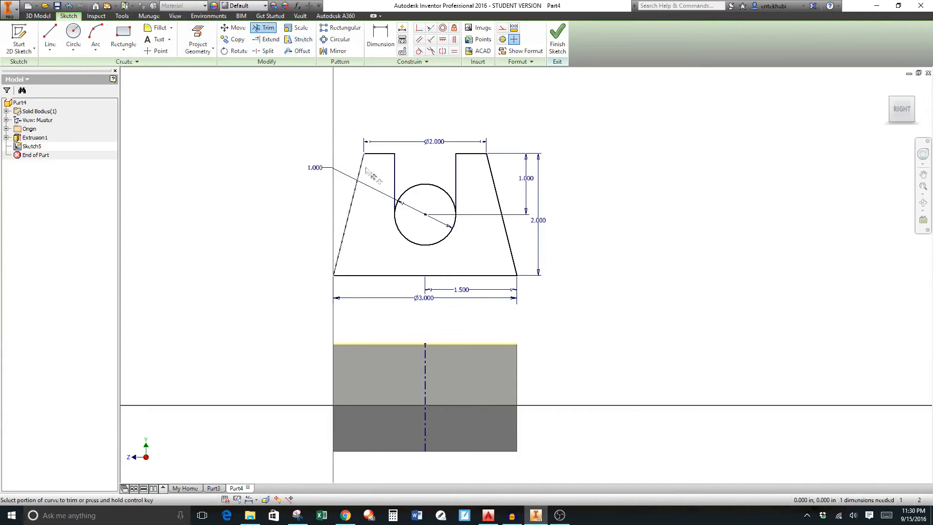
click(411, 191)
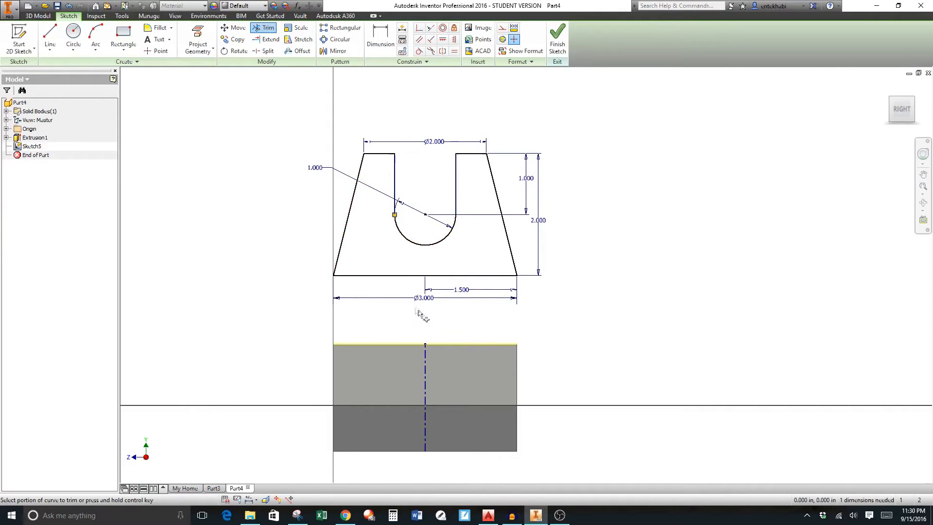
click(430, 28)
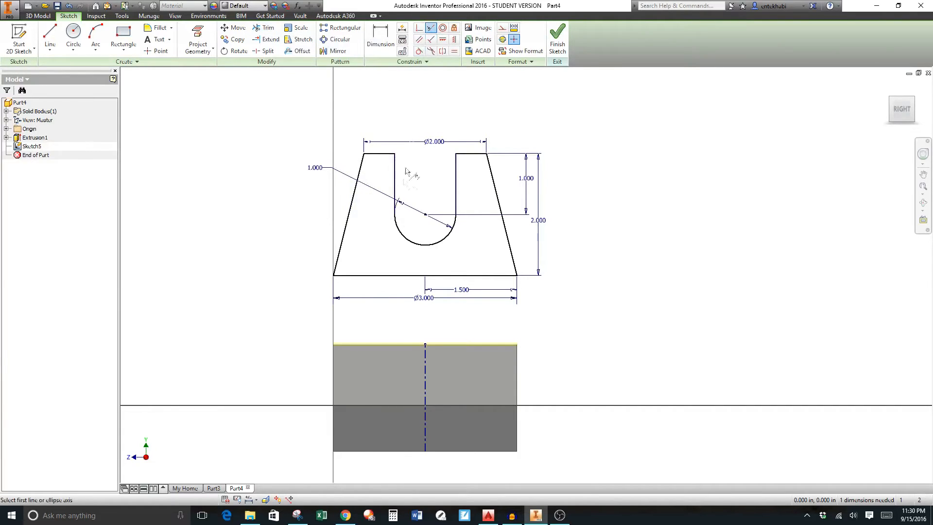
click(375, 345)
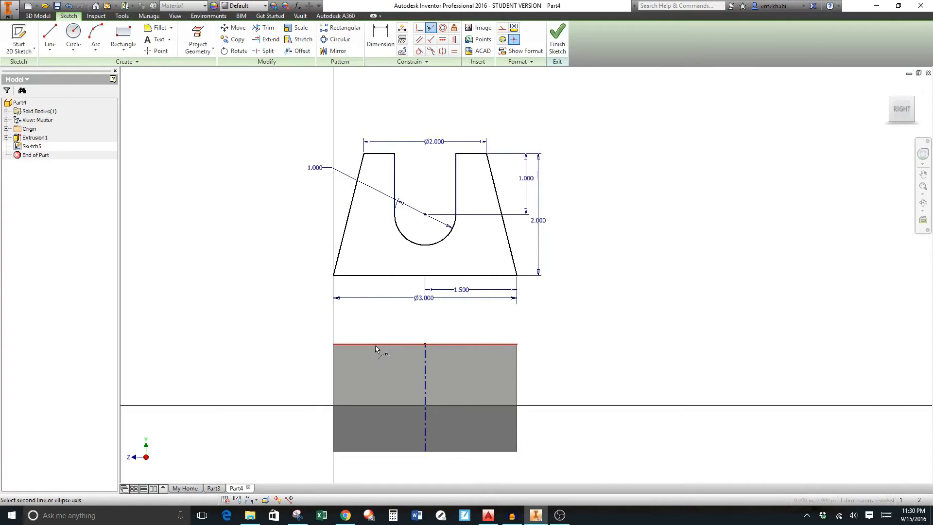
click(405, 276)
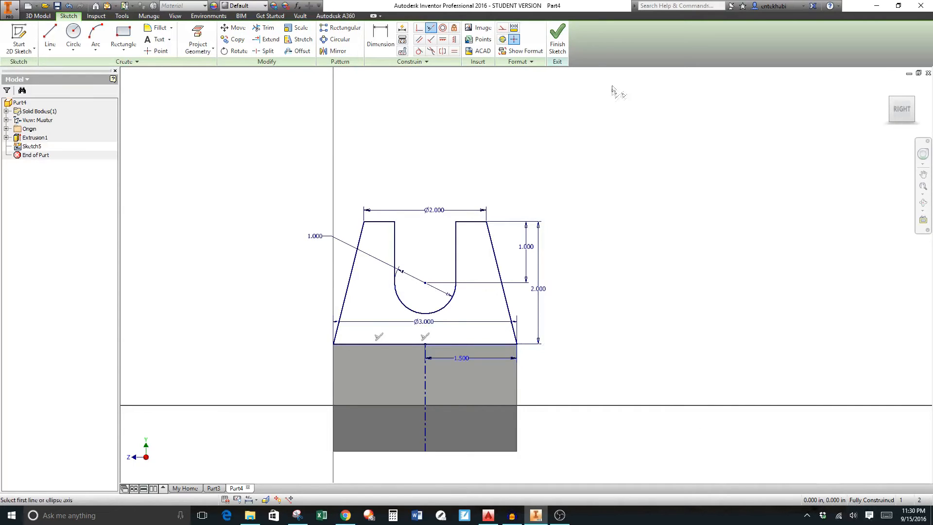
Finish the sketch and extrude the U-slotted bracket profile 1 in inward over the block's top face.
click(559, 45)
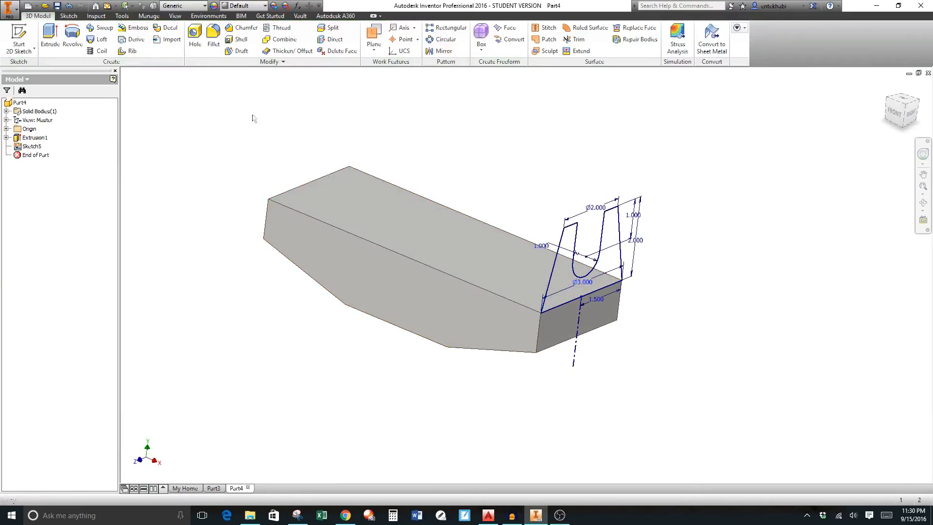
click(53, 46)
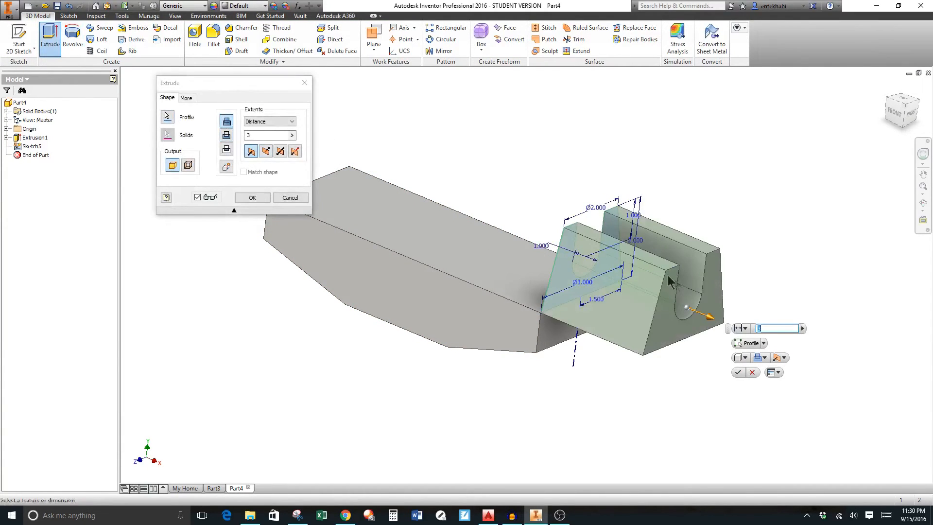
click(265, 150)
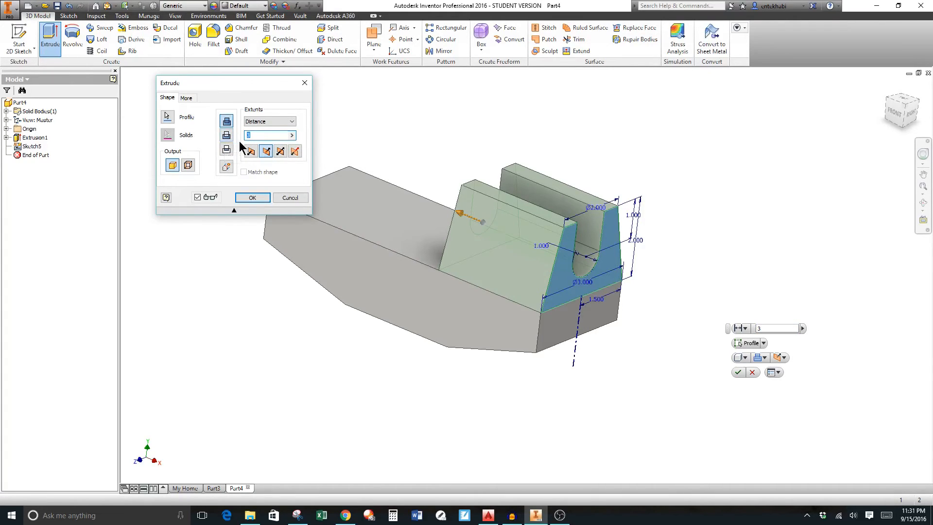
text(1)
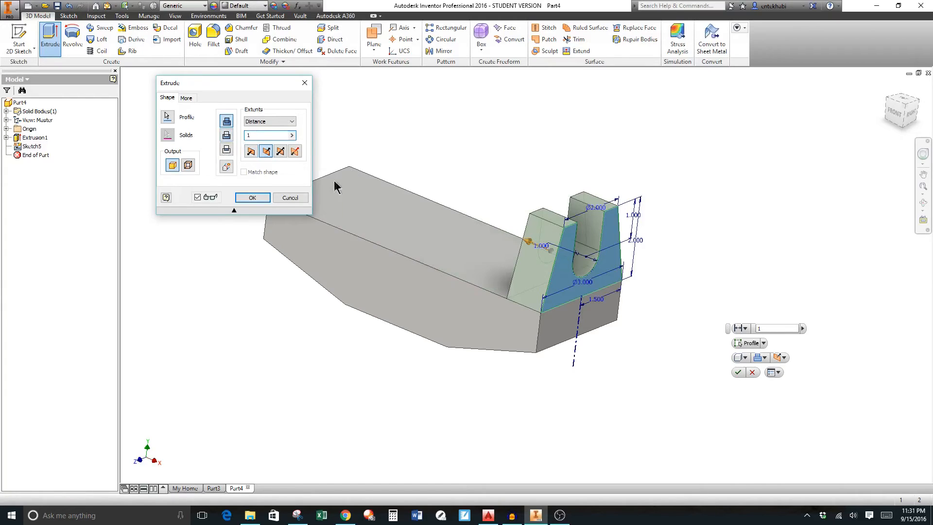
click(253, 197)
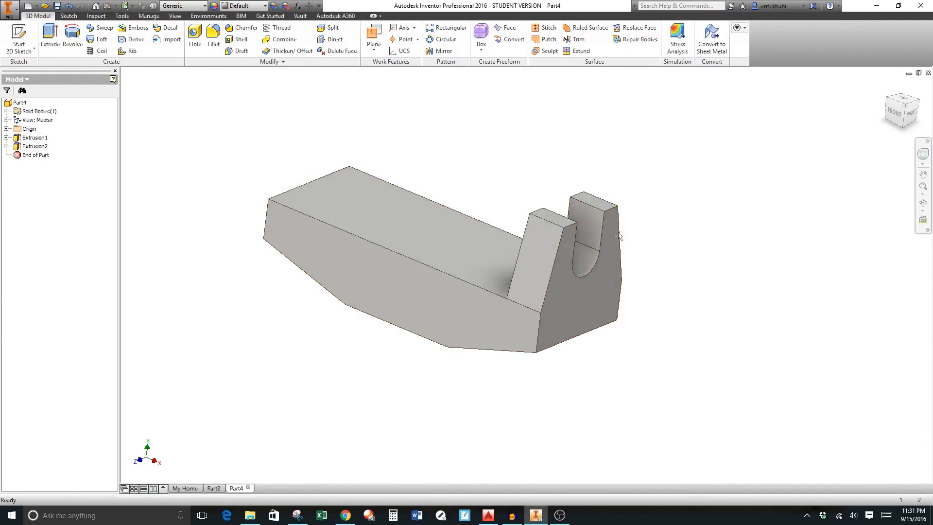
key(e)
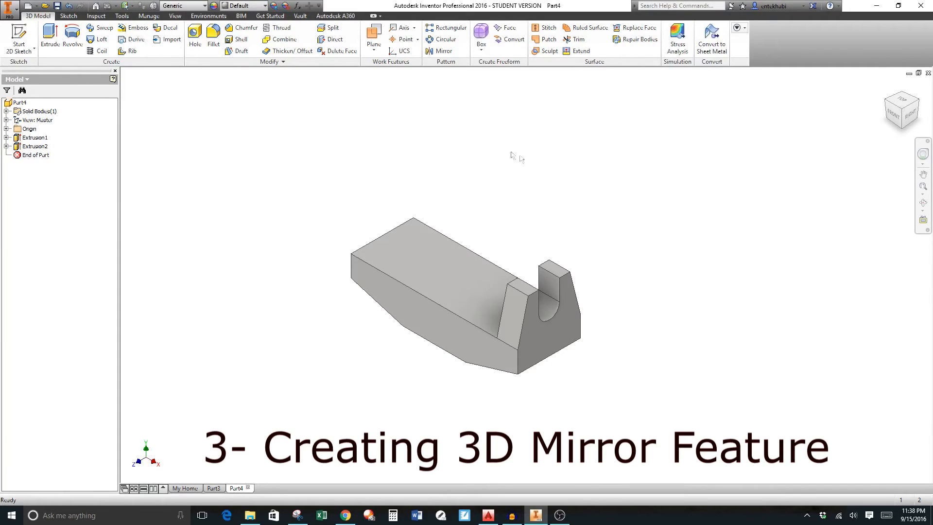
Mirror the extruded bracket feature about the YZ origin plane to the block's opposite end.
click(441, 52)
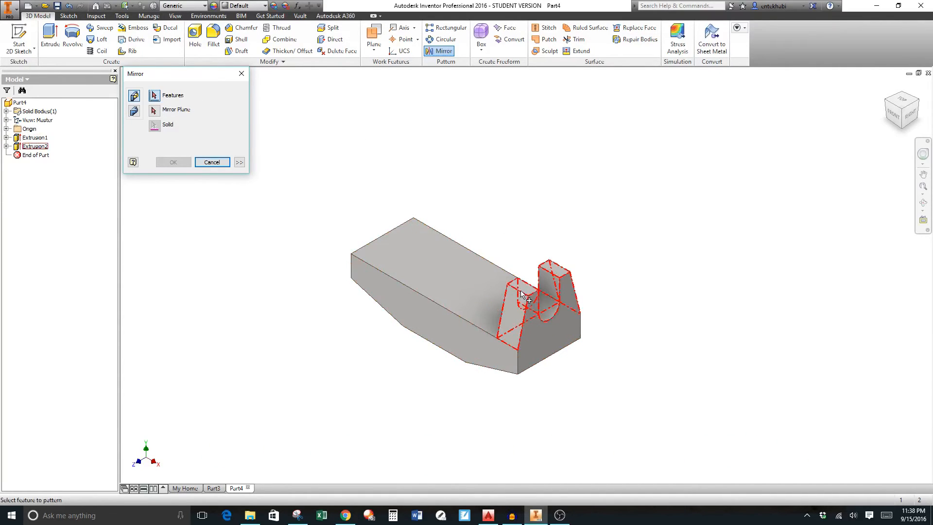
click(35, 147)
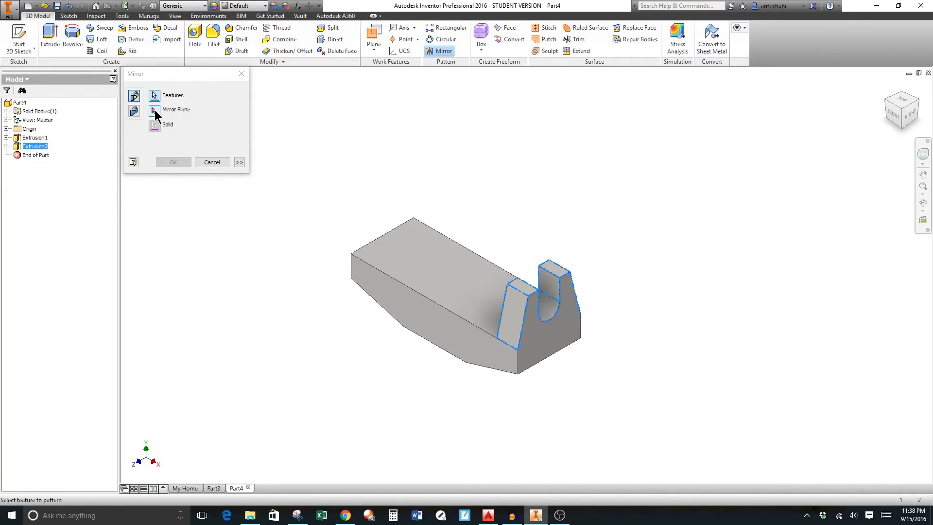
click(155, 111)
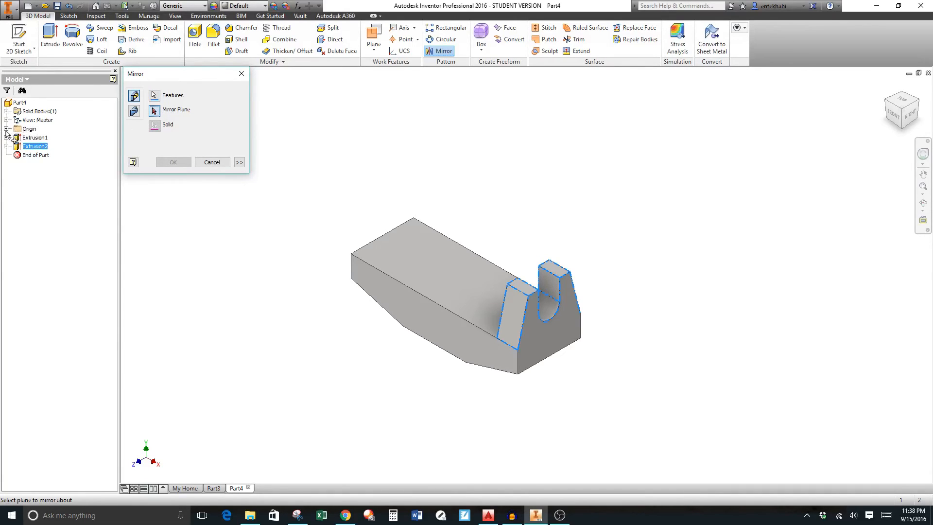
click(7, 129)
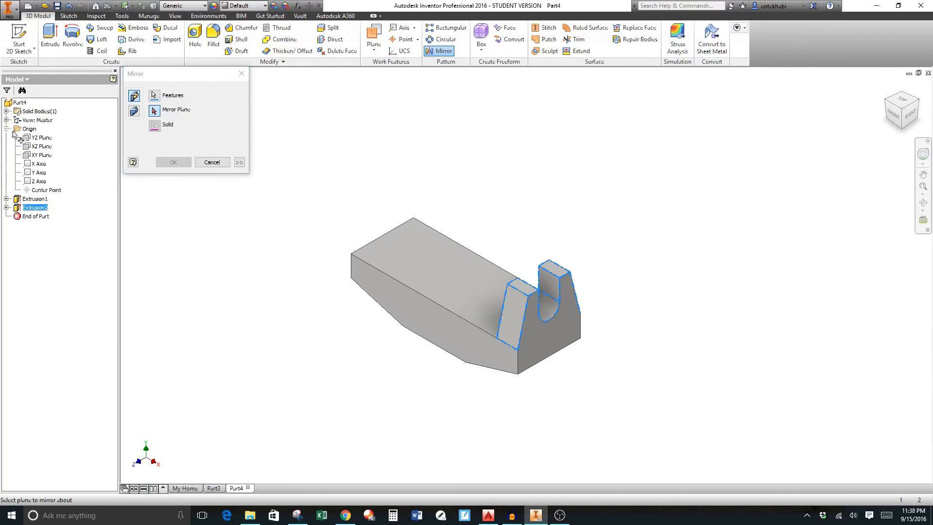
click(40, 138)
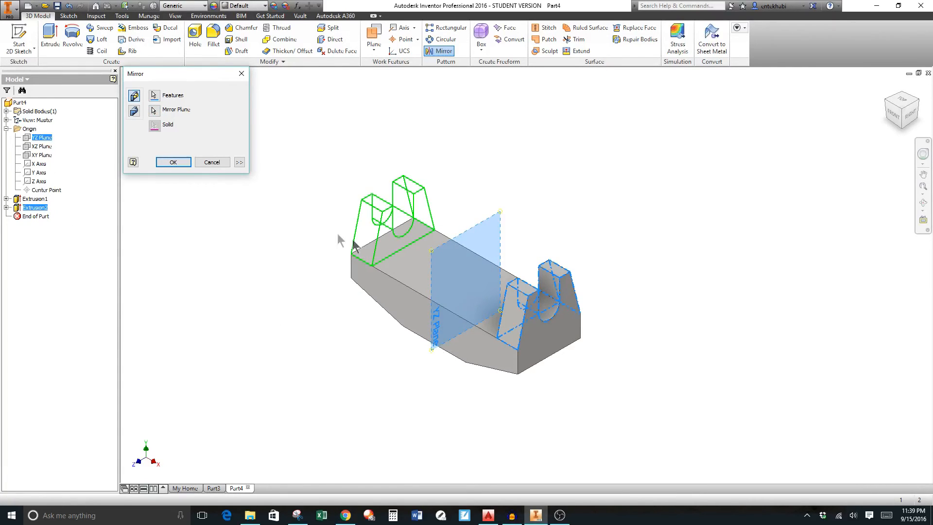
click(173, 163)
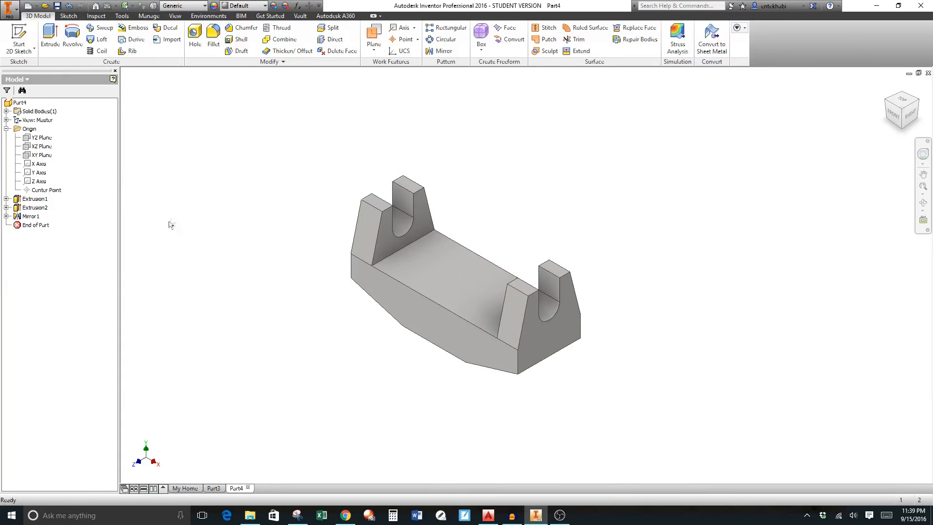
Turn on the visibility of the YZ origin plane.
click(46, 139)
right_click(45, 139)
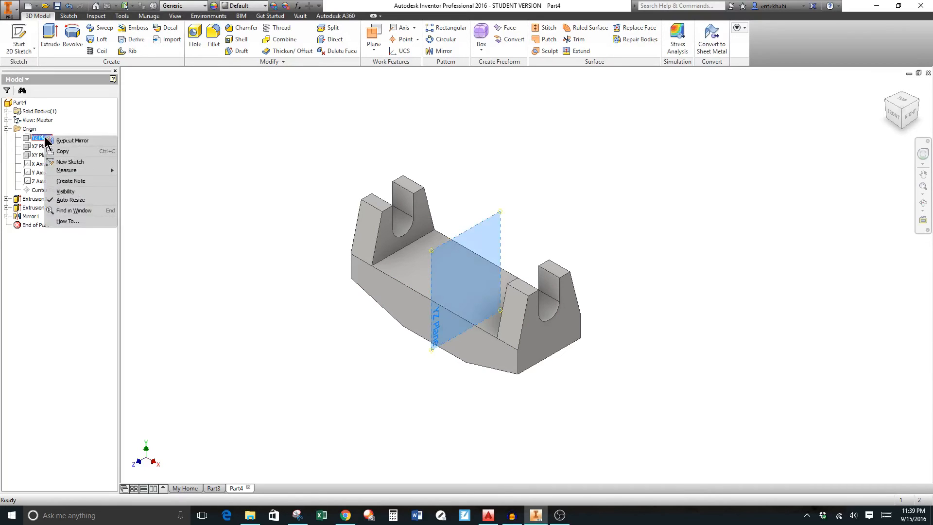
click(54, 191)
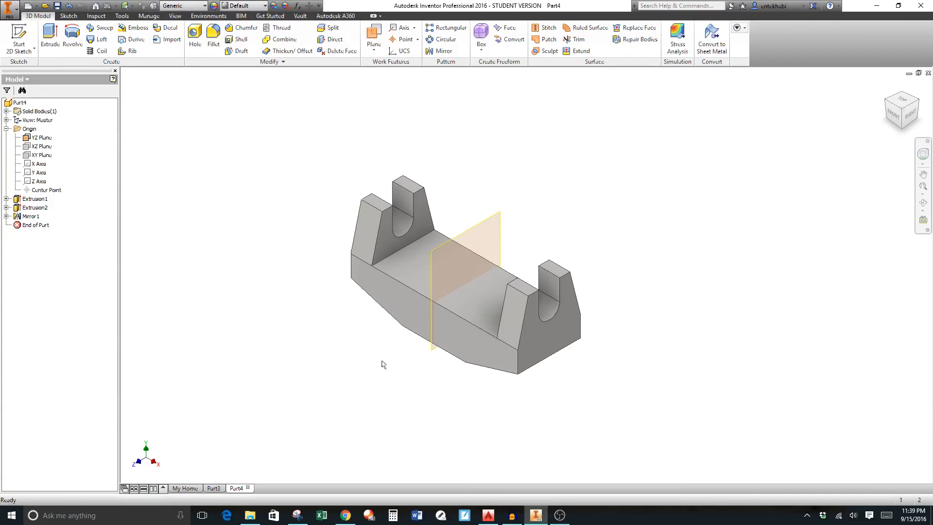
Start a sketch on the block's flat middle bottom face and draw a circle about 4.9 in in diameter from the face's centre.
shift+middle_drag(402, 374, 421, 316)
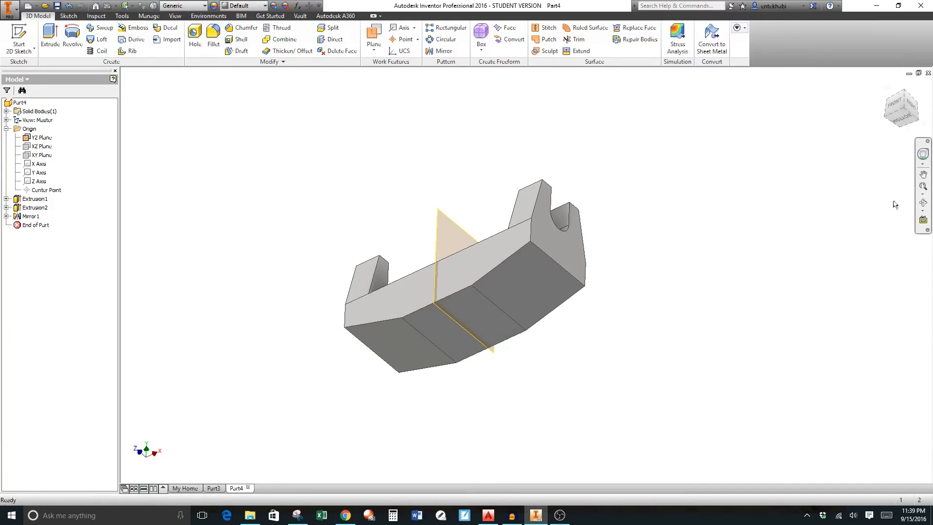
click(923, 203)
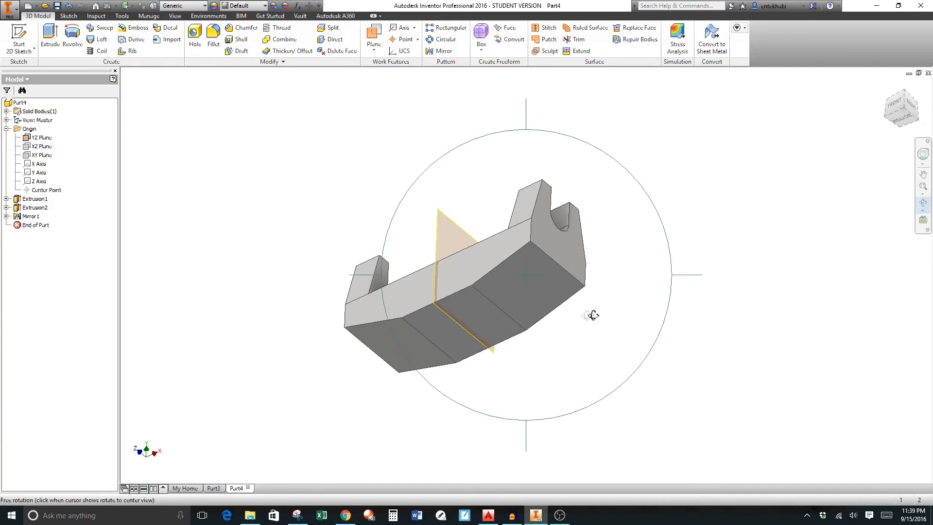
drag(549, 304, 714, 270)
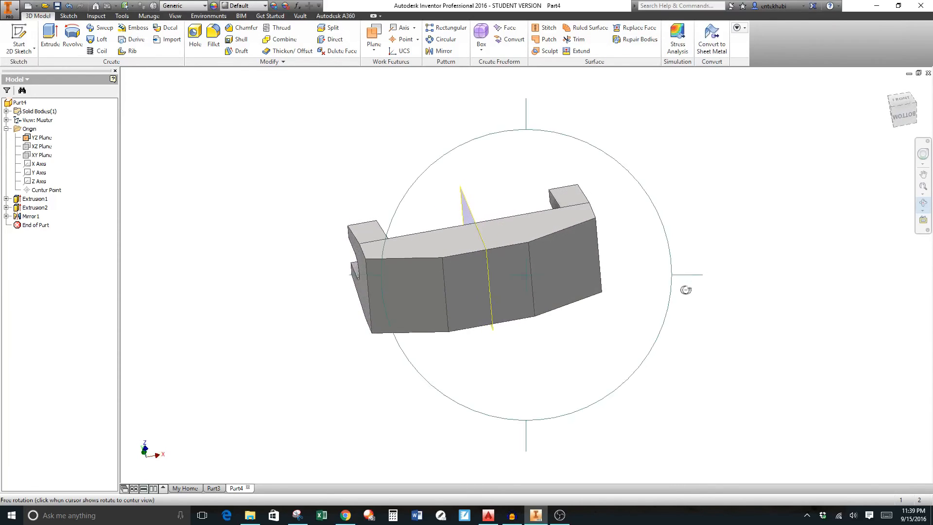
key(Escape)
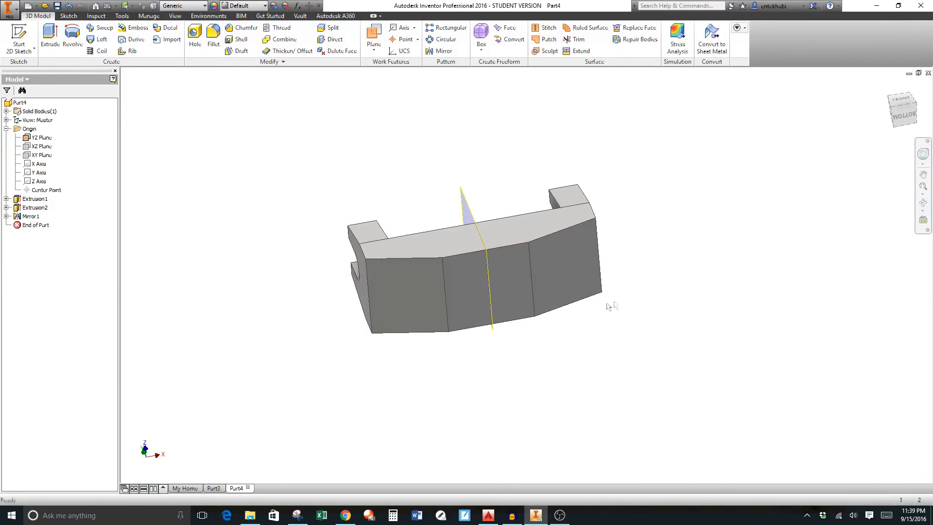
click(506, 287)
click(549, 280)
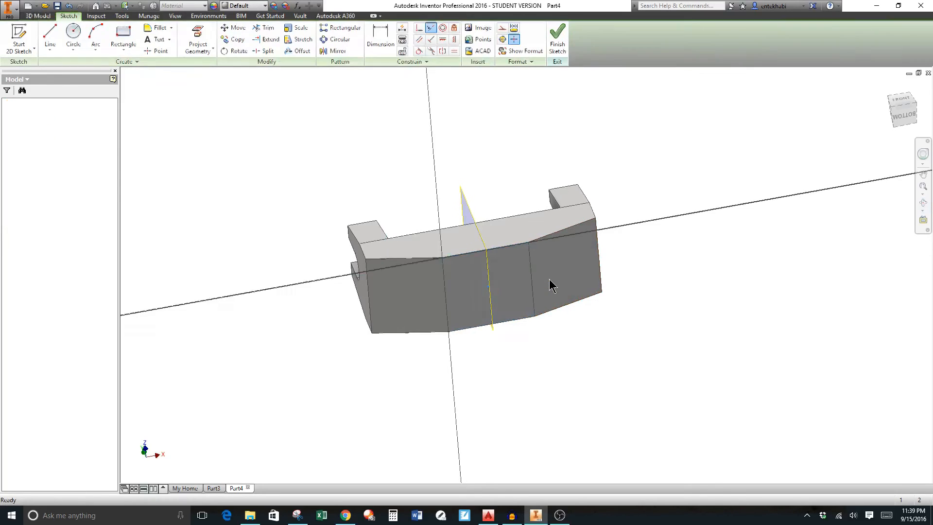
click(73, 49)
click(43, 70)
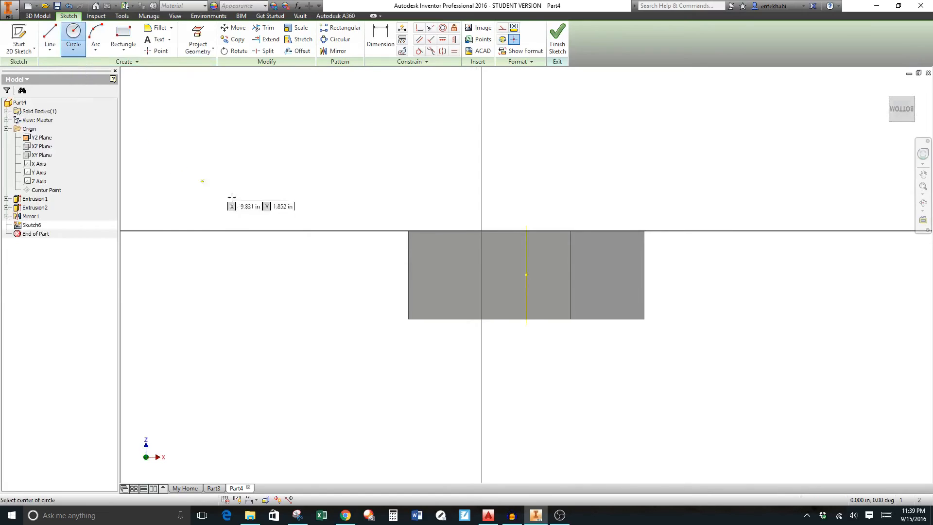
click(526, 276)
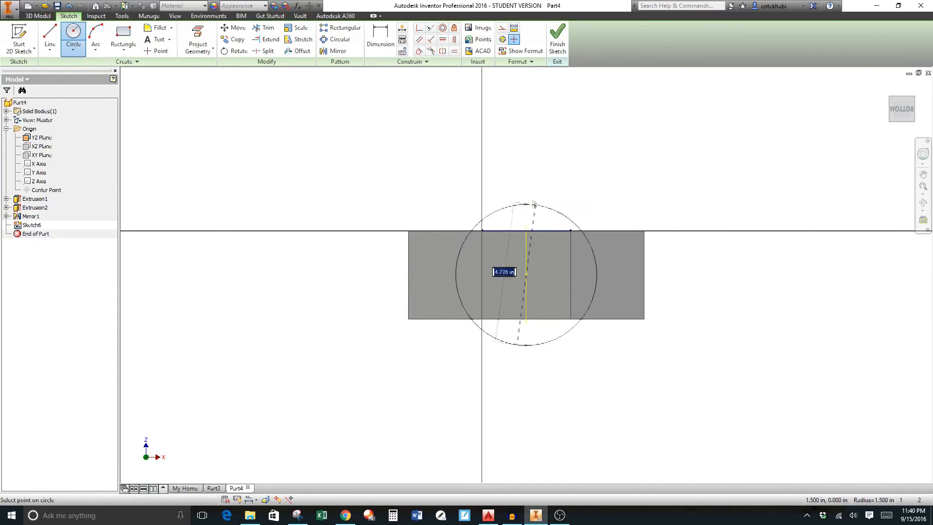
click(537, 203)
Dimension the circle on the bottom face to a diameter of 3 in.
click(379, 41)
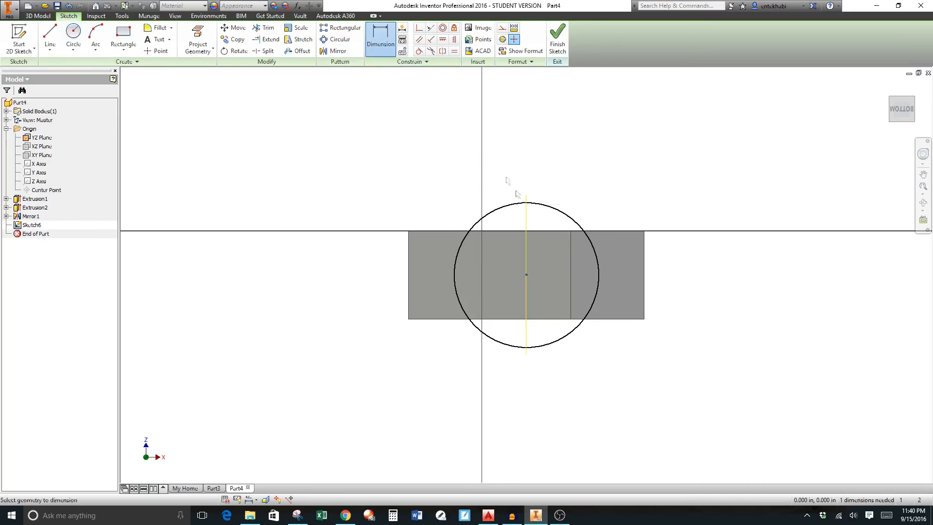
click(561, 217)
click(588, 191)
text(3)
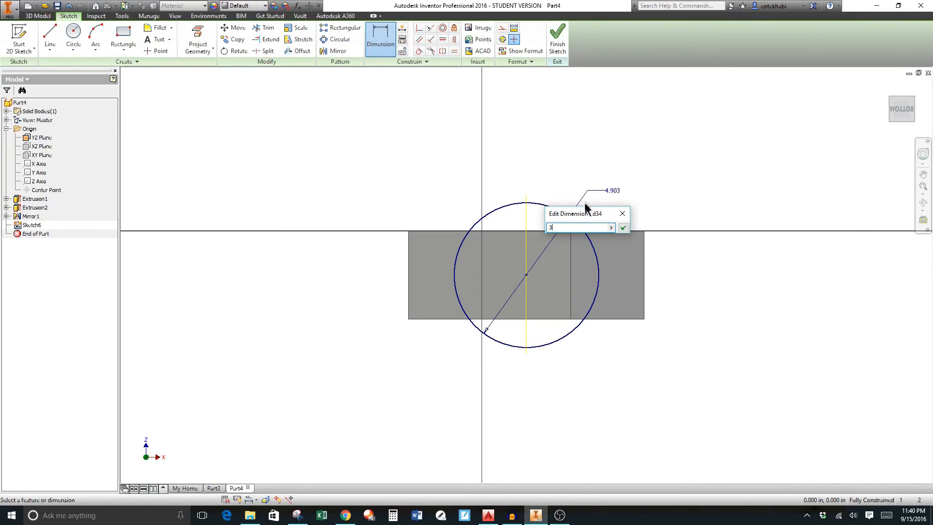
click(623, 229)
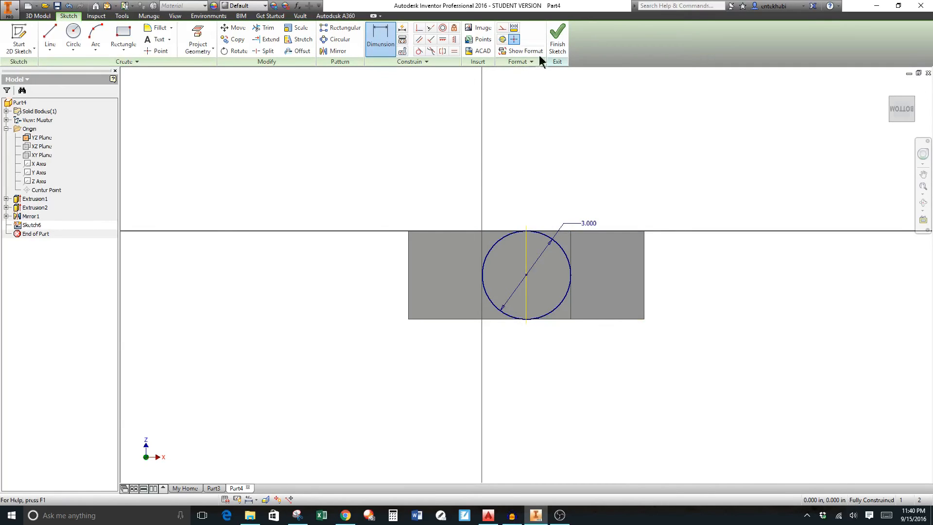
Finish the sketch and extrude the 3 in circle 0.75 in outward from the bottom face as a round boss.
click(558, 47)
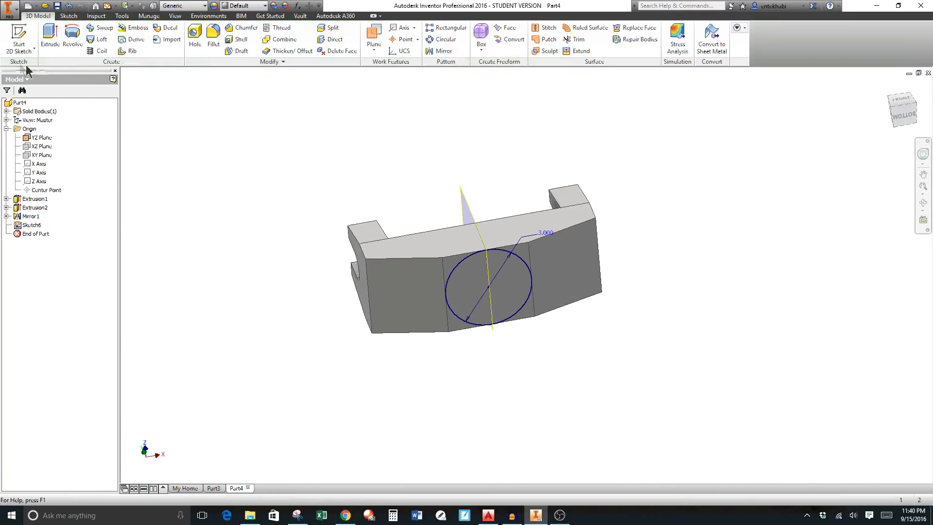
click(48, 41)
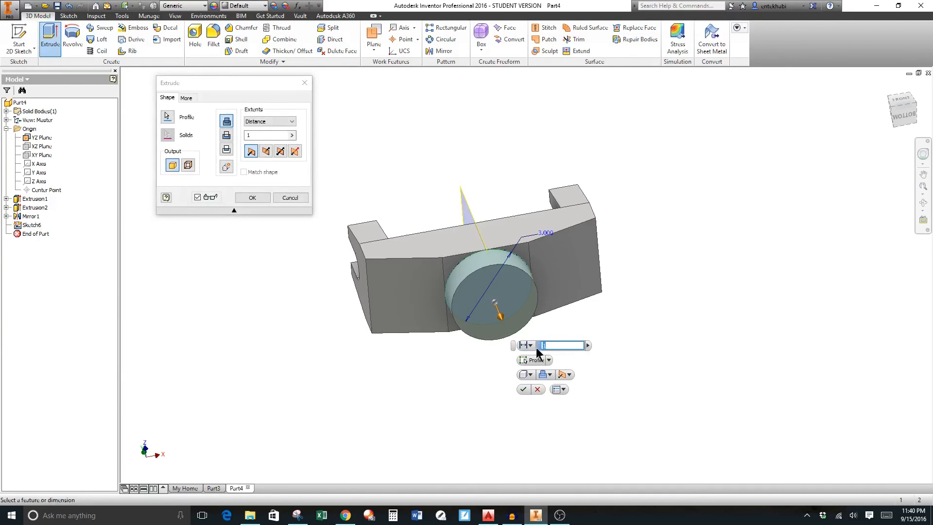
text(.75)
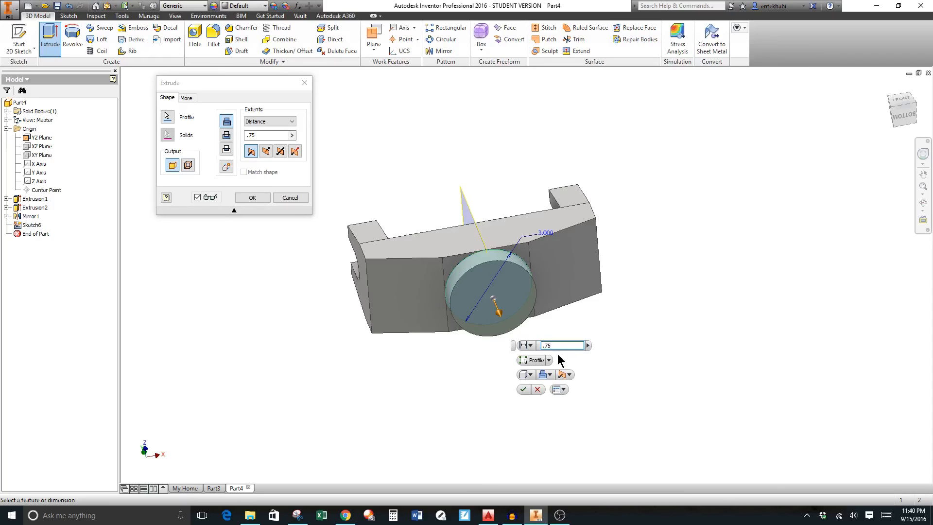
click(523, 389)
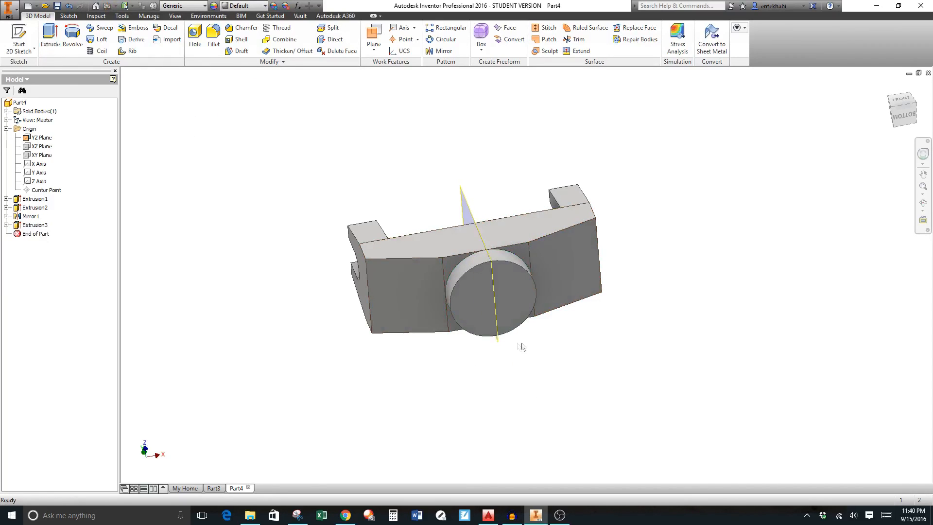
Start a sketch on the round boss's end face and draw a concentric circle about 1.46 in in diameter.
click(512, 296)
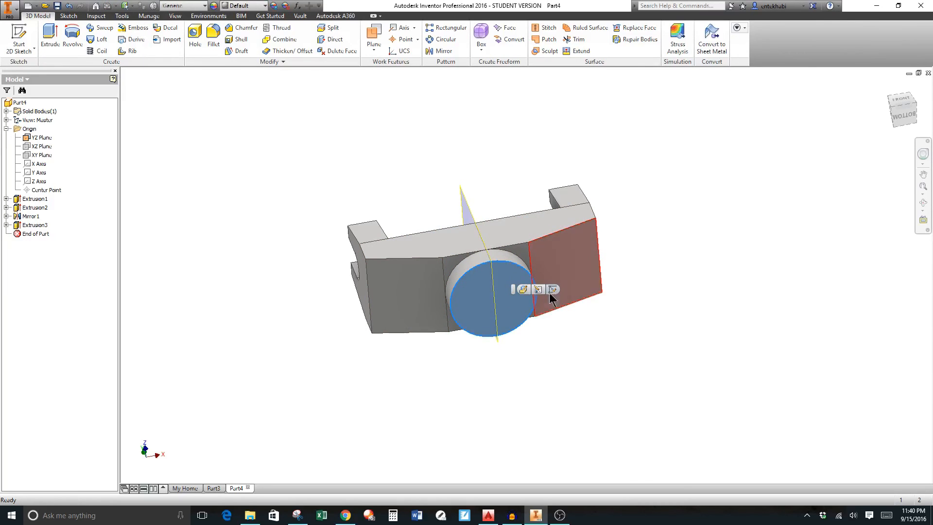
key(s)
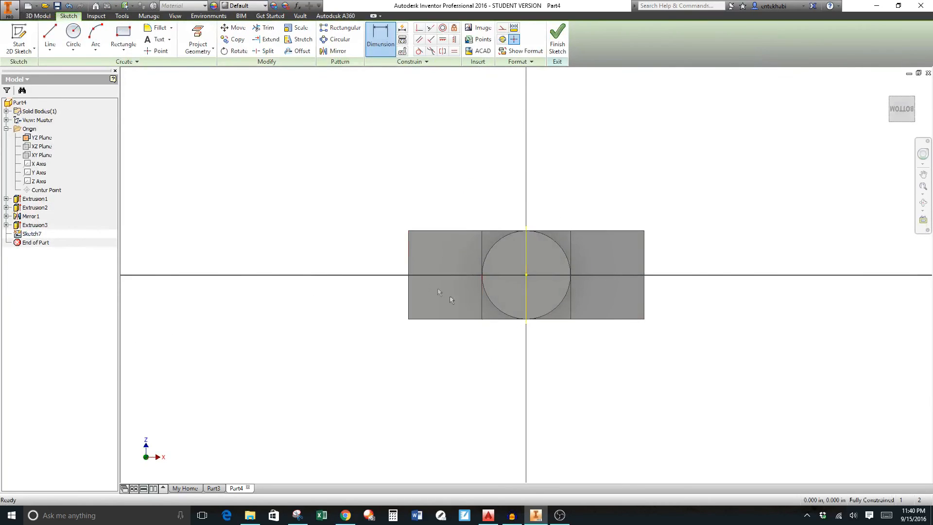
click(76, 49)
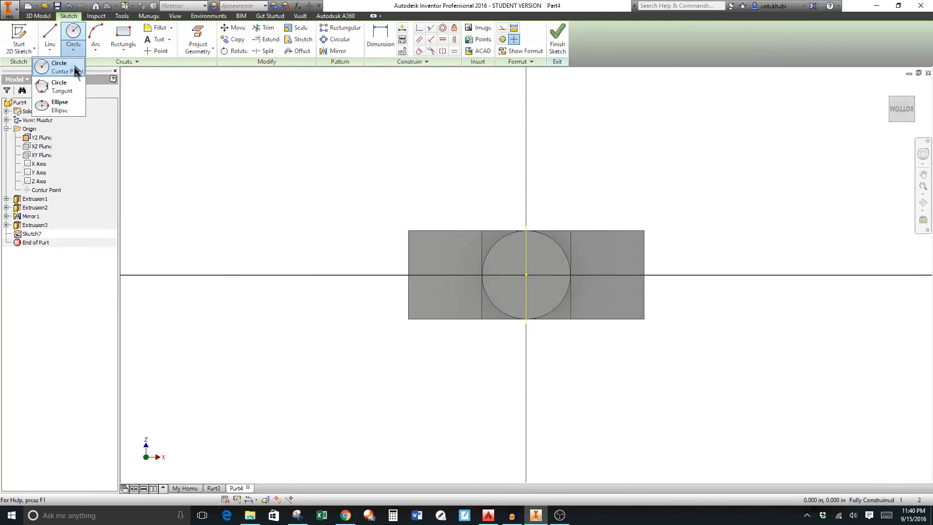
click(43, 69)
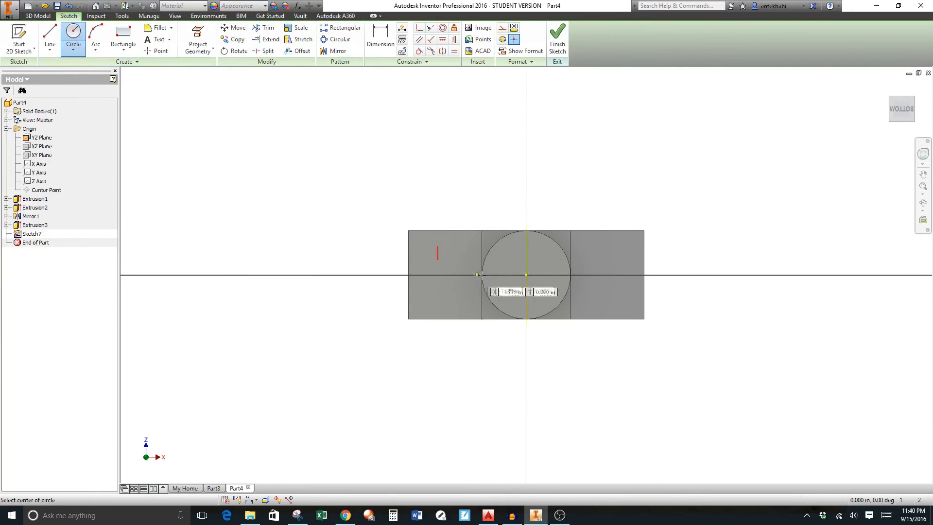
click(526, 276)
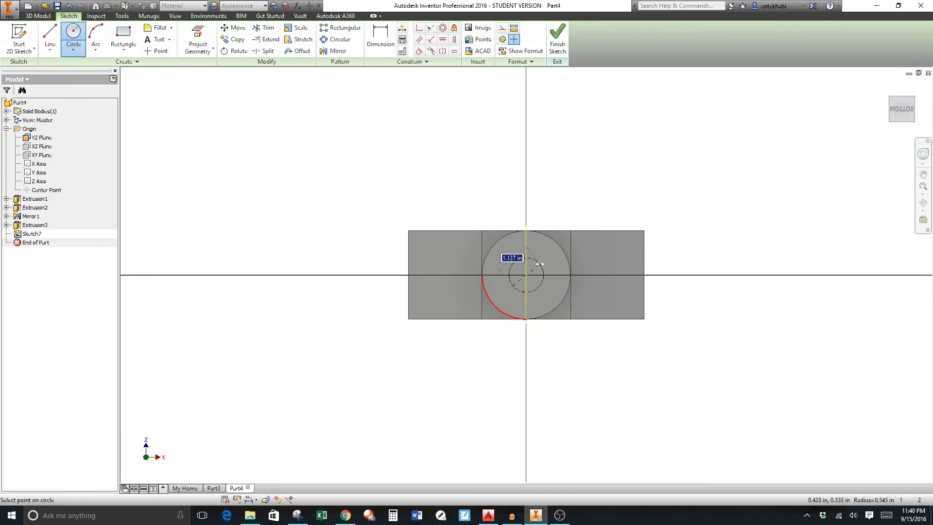
click(510, 260)
Dimension the inner circle on the boss face to a diameter of 1.5 in.
click(381, 35)
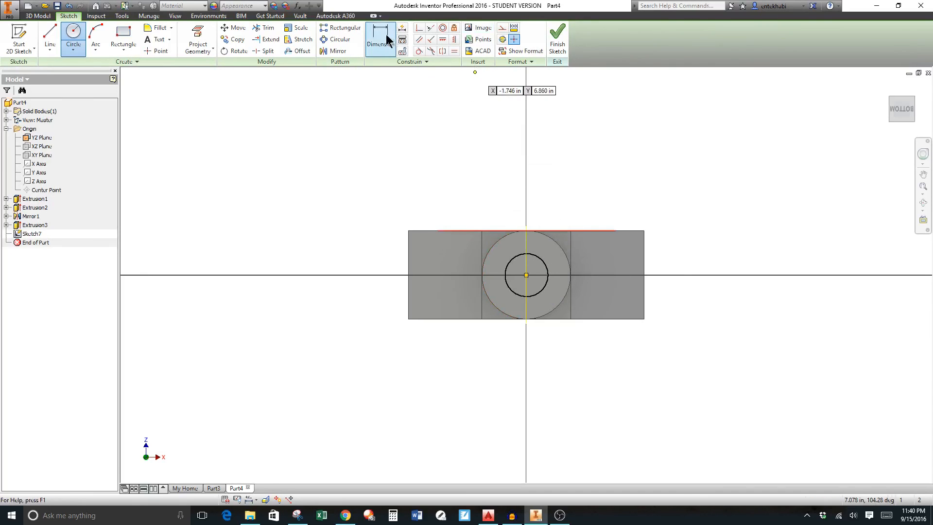
click(538, 258)
click(572, 192)
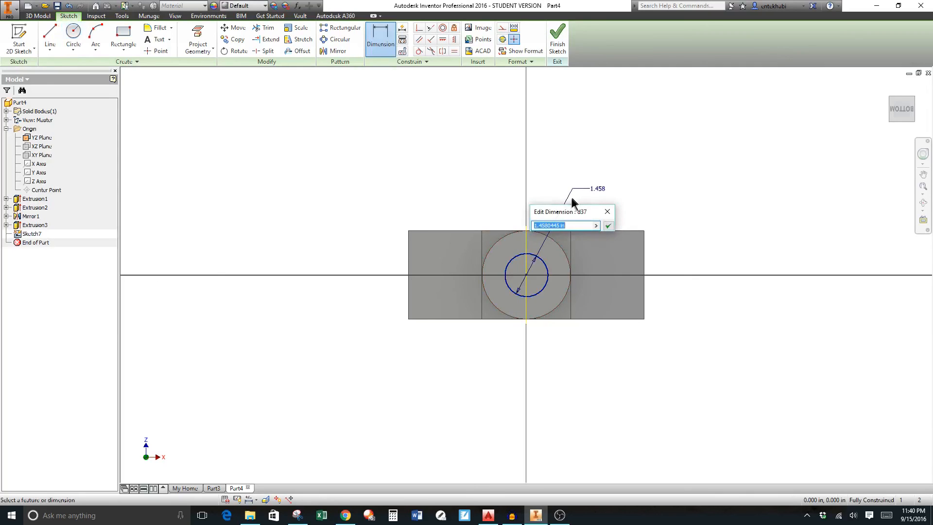
text(1.5)
click(607, 226)
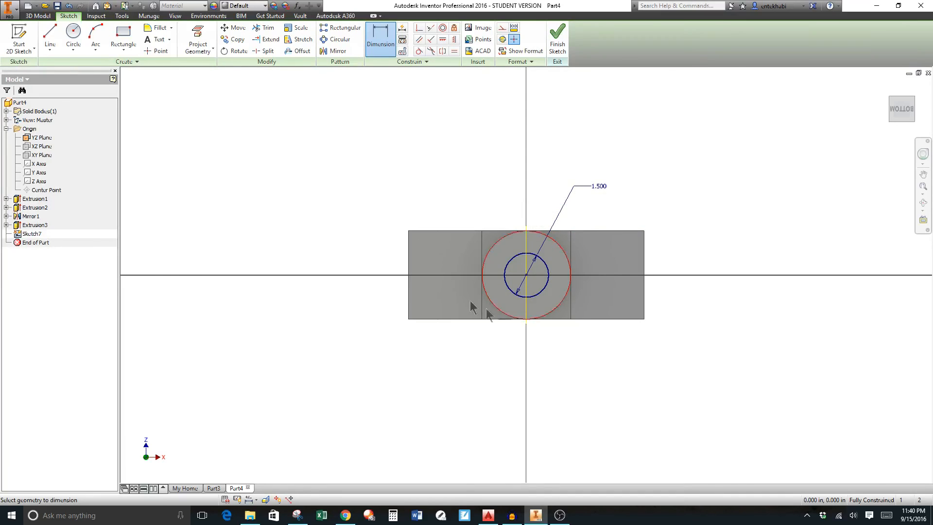
Finish the sketch and cut-extrude the 1.5 in circle through the boss and block with the extent set to All.
click(557, 39)
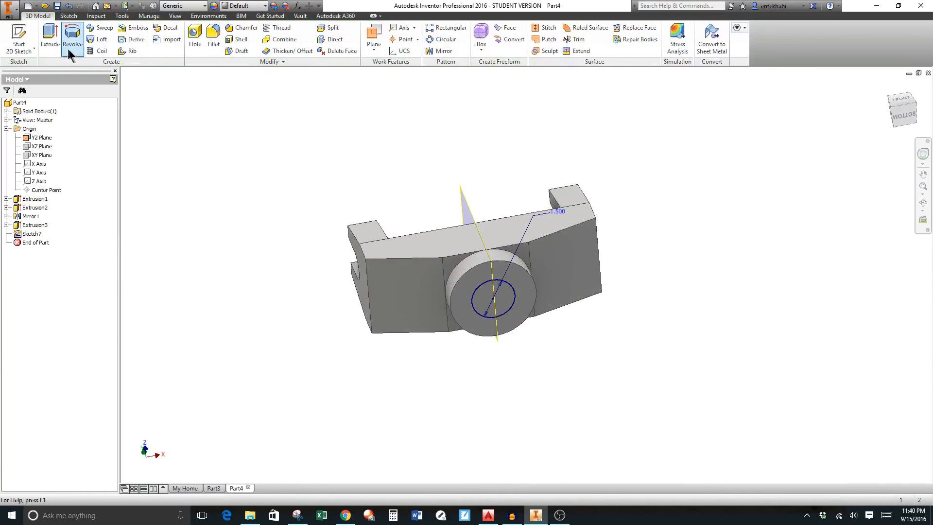
click(50, 39)
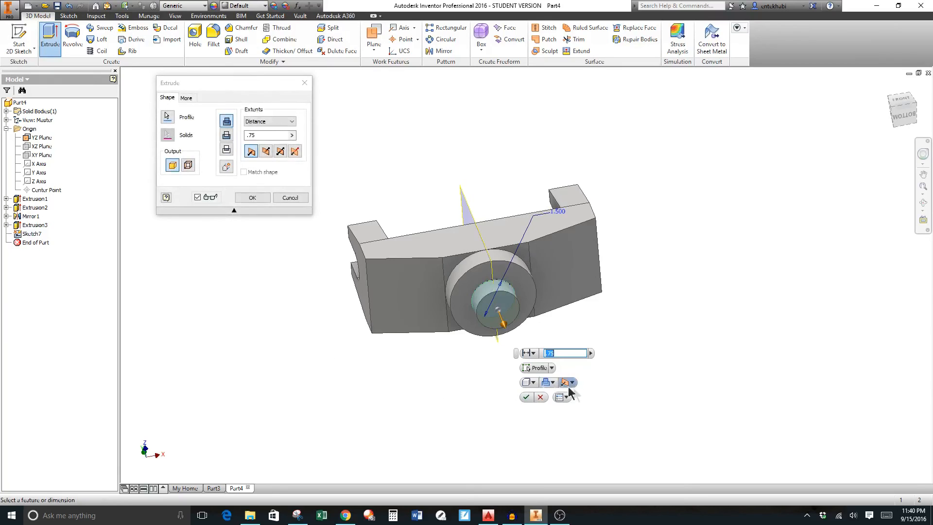
click(227, 135)
click(266, 122)
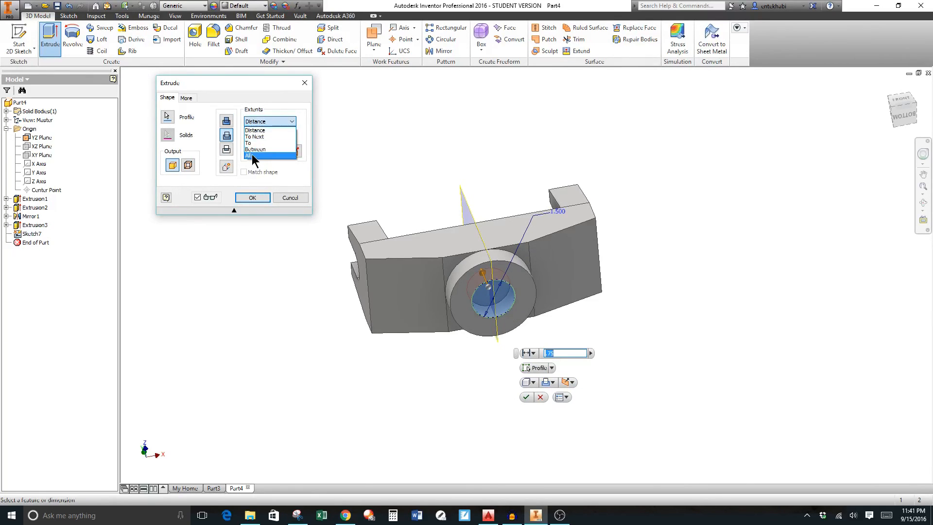
click(252, 155)
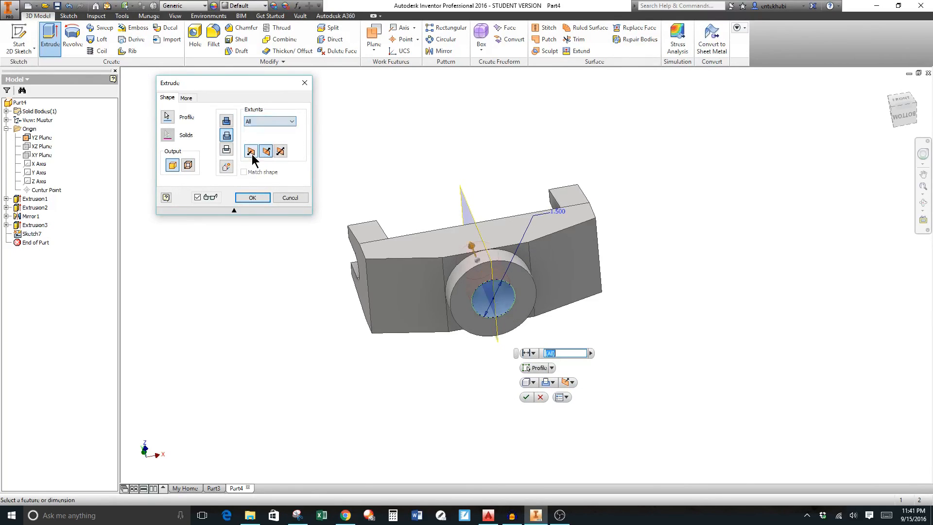
click(255, 198)
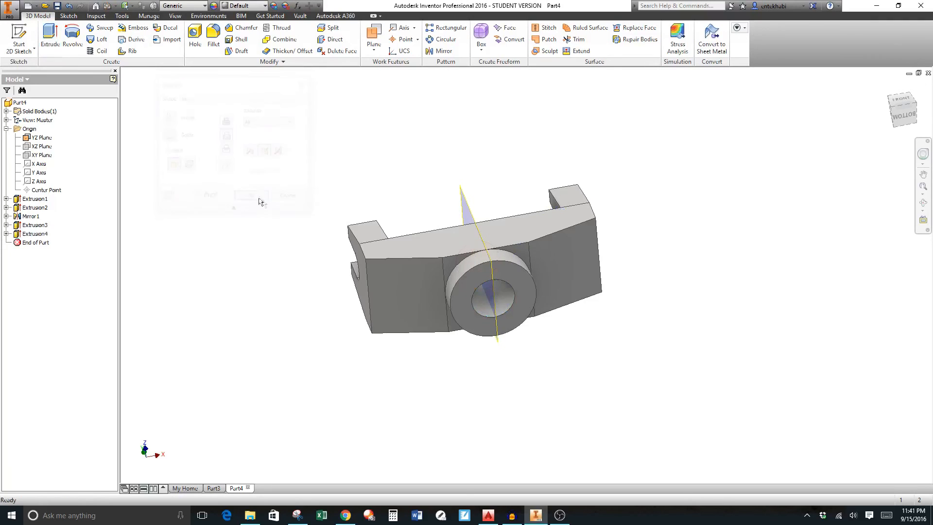
Return the model to the home view and turn off the visibility of the YZ origin plane.
click(921, 206)
drag(537, 204, 483, 215)
click(886, 88)
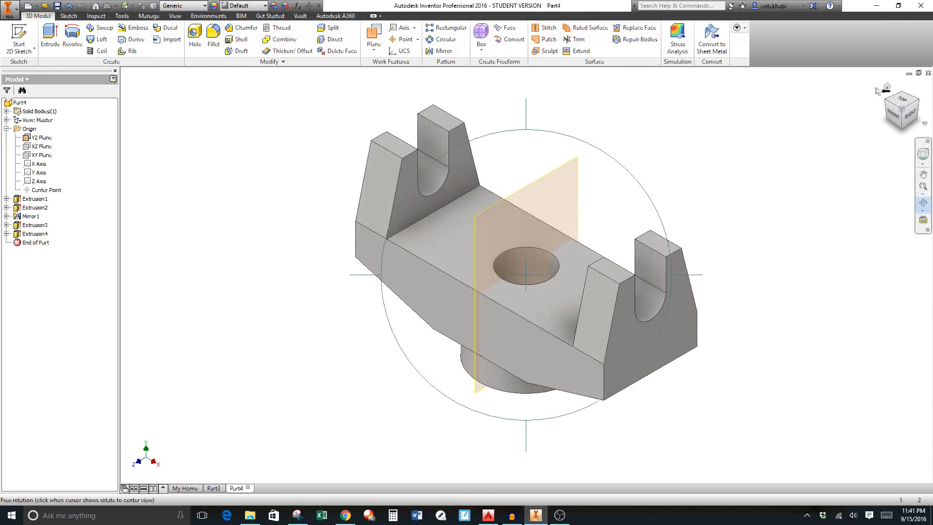
key(Escape)
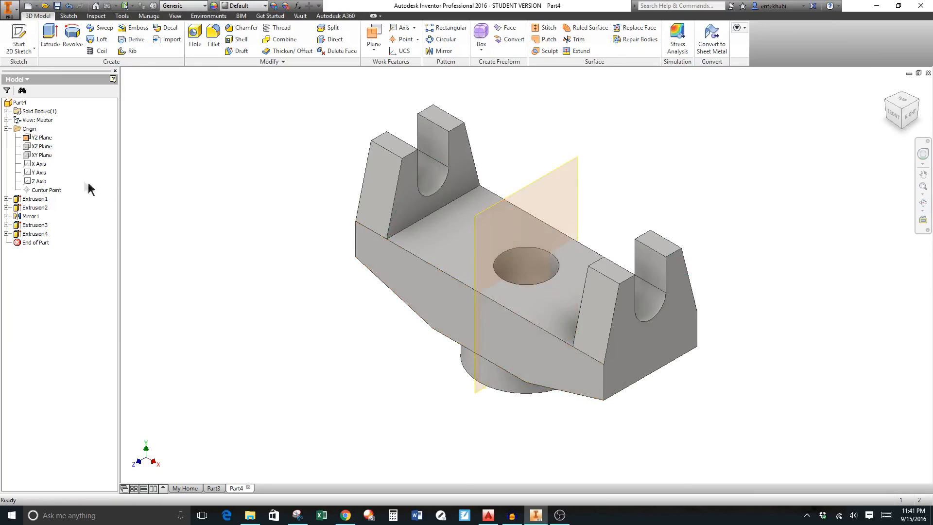
right_click(42, 138)
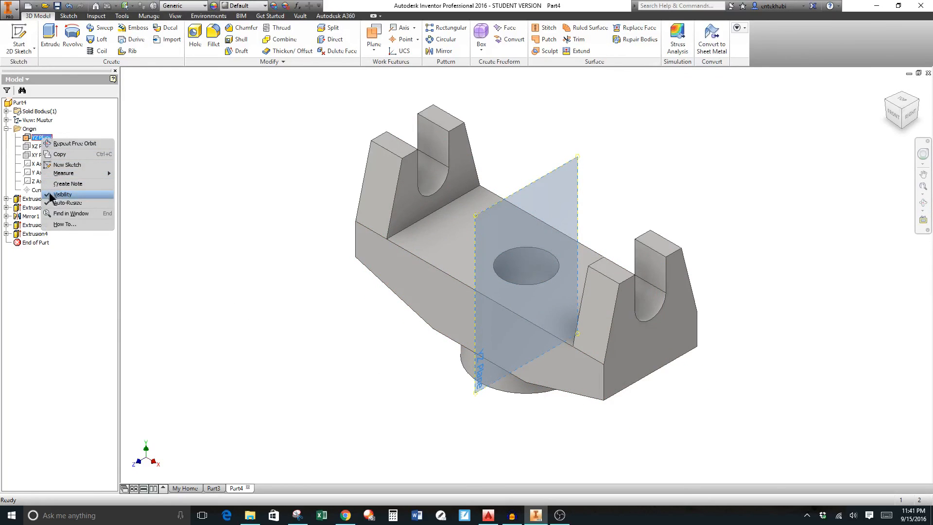
click(62, 195)
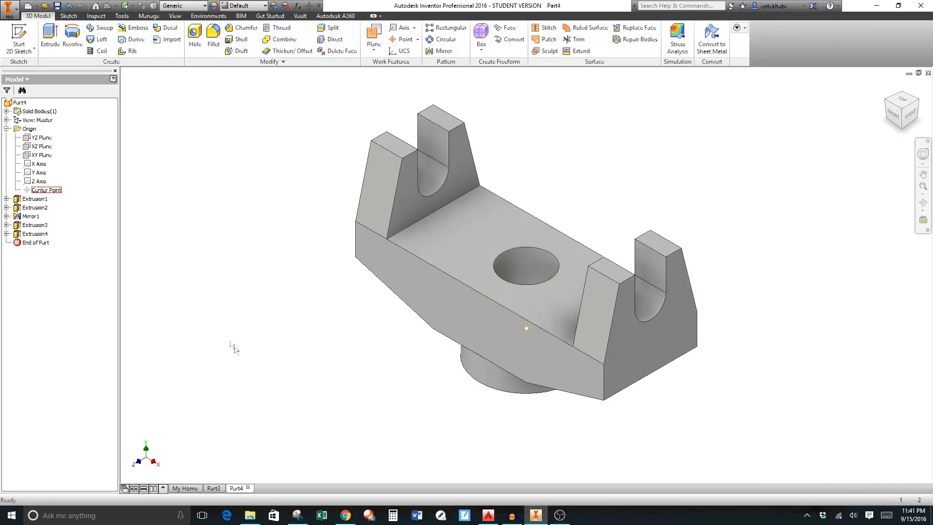